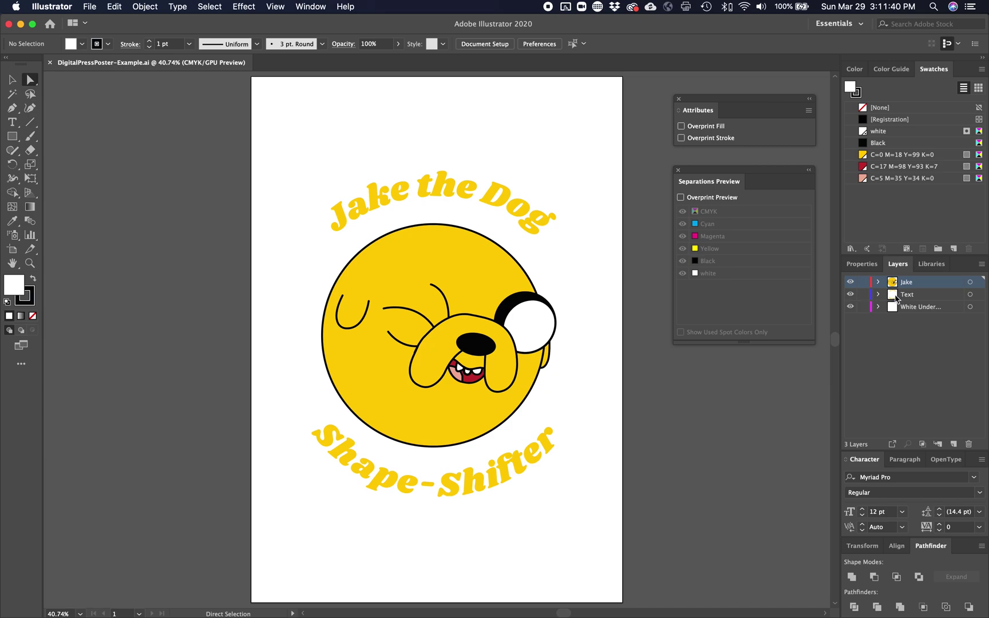
# Hide the Jake and Text layers and select all artwork on the White Underlay layer.
pyautogui.click(851, 294)
pyautogui.click(850, 295)
pyautogui.click(921, 308)
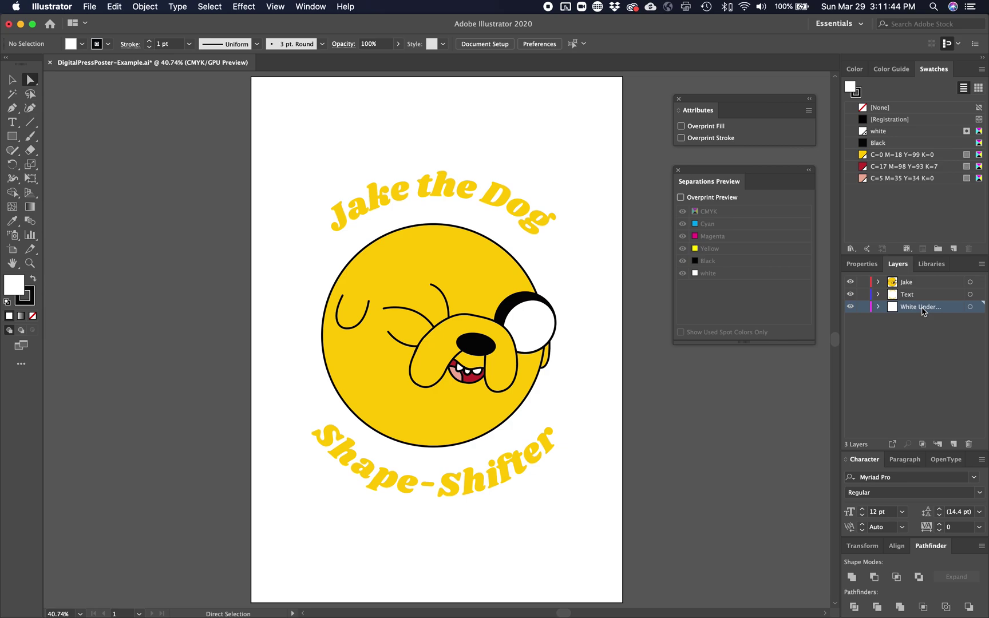
pyautogui.click(850, 281)
pyautogui.click(850, 295)
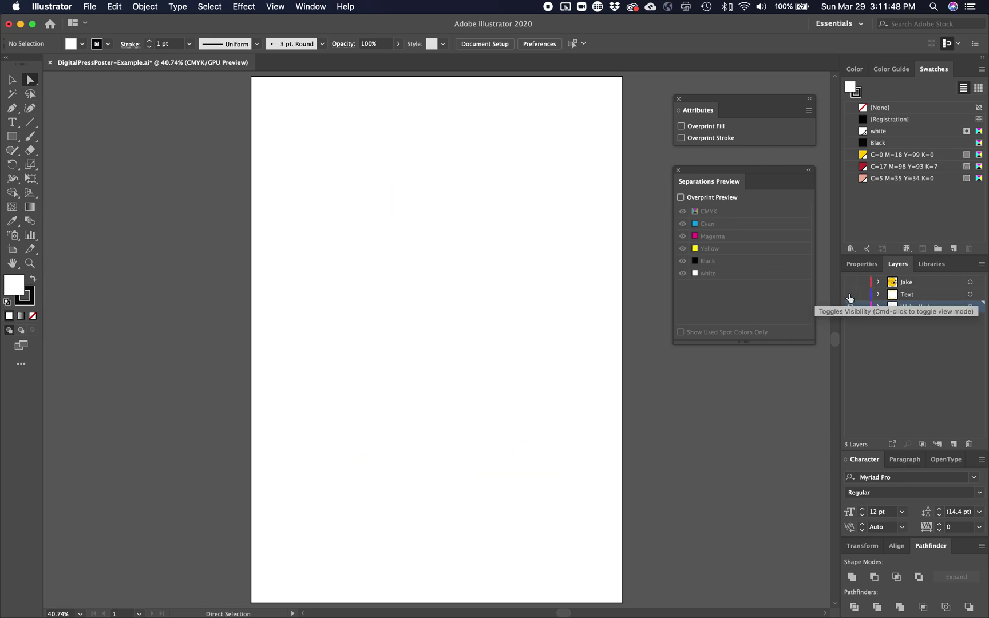
pyautogui.press('super+a')
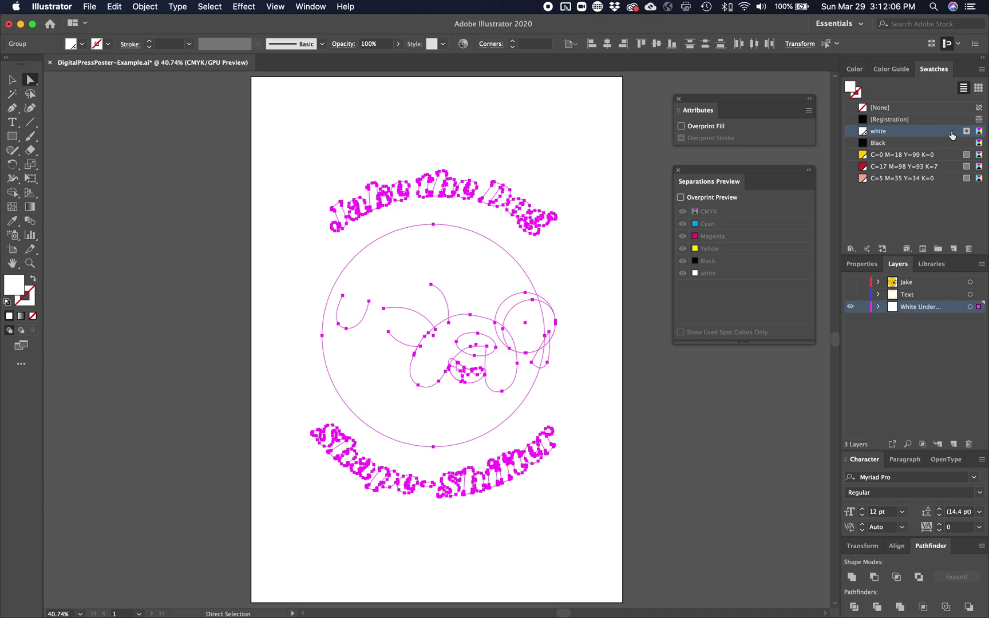
# Show the Jake and Text layers again and inspect Jake's face circle and the 'o' of Dog.
pyautogui.keyDown('super'); pyautogui.click(850, 282); pyautogui.keyUp('super')
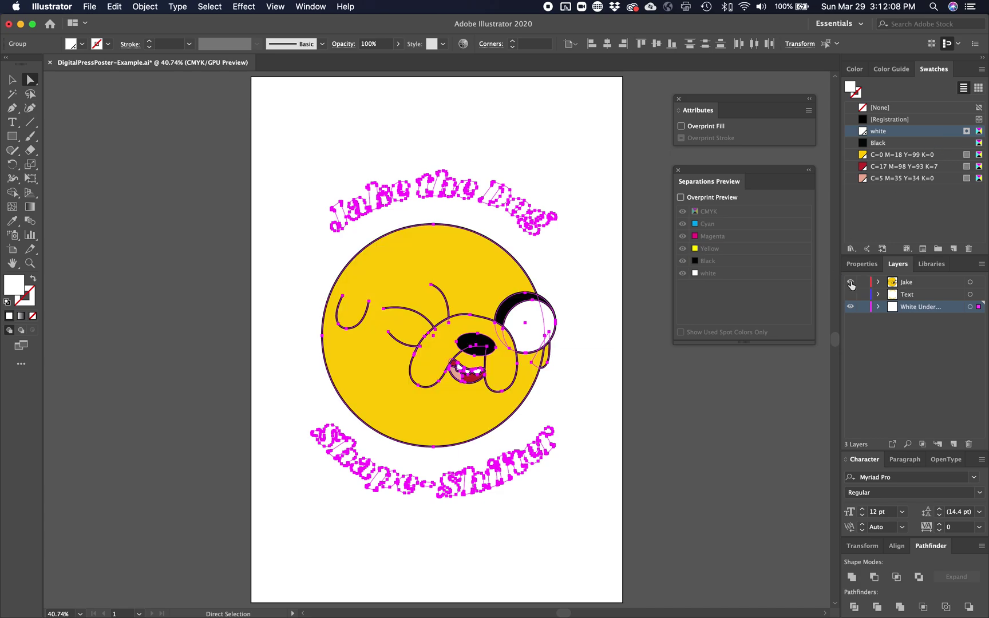
pyautogui.keyDown('super'); pyautogui.click(849, 294); pyautogui.keyUp('super')
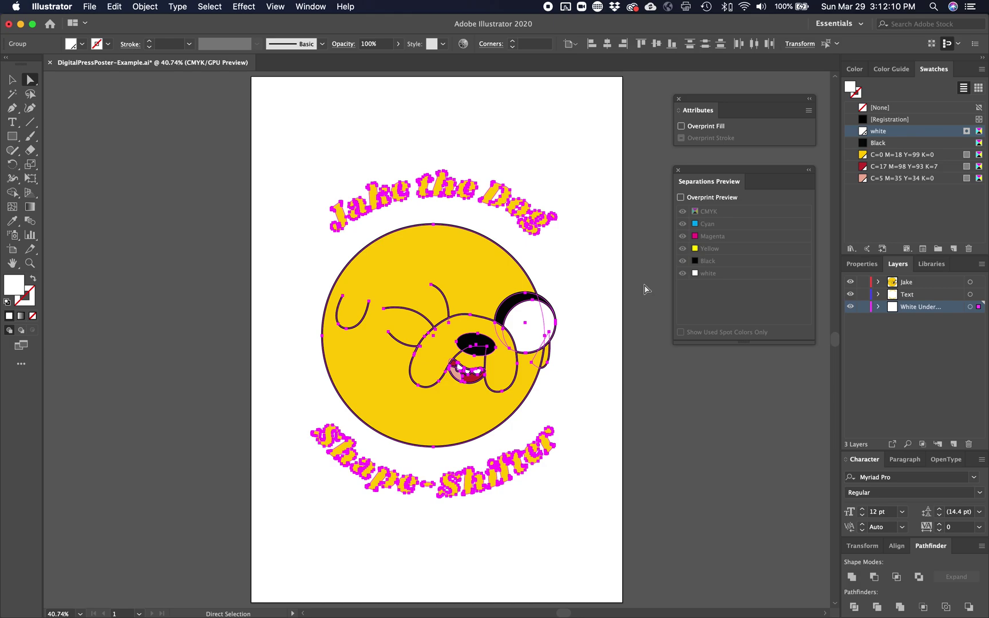
pyautogui.click(596, 300)
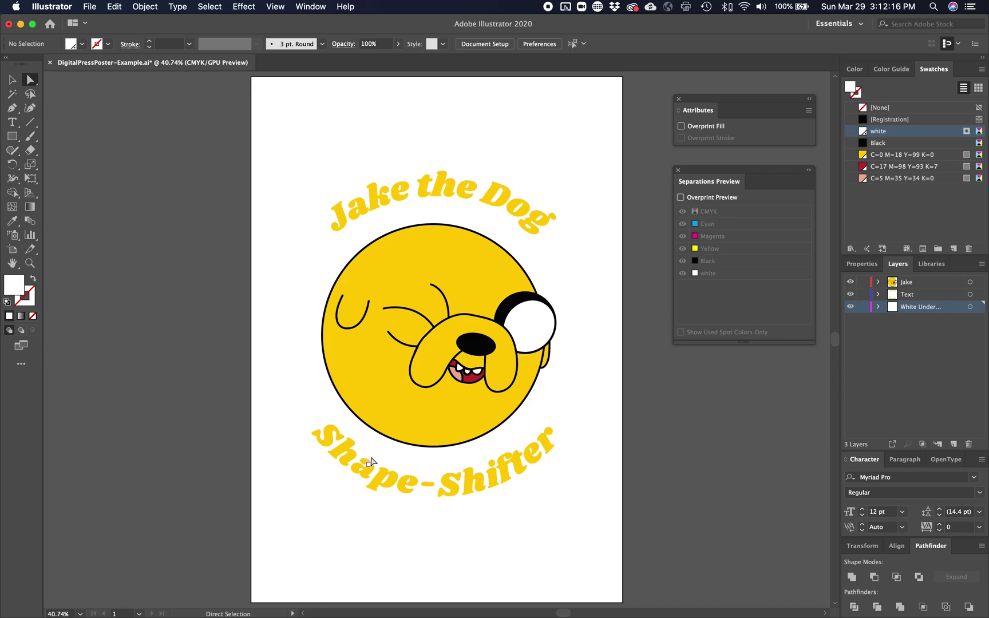
pyautogui.click(430, 429)
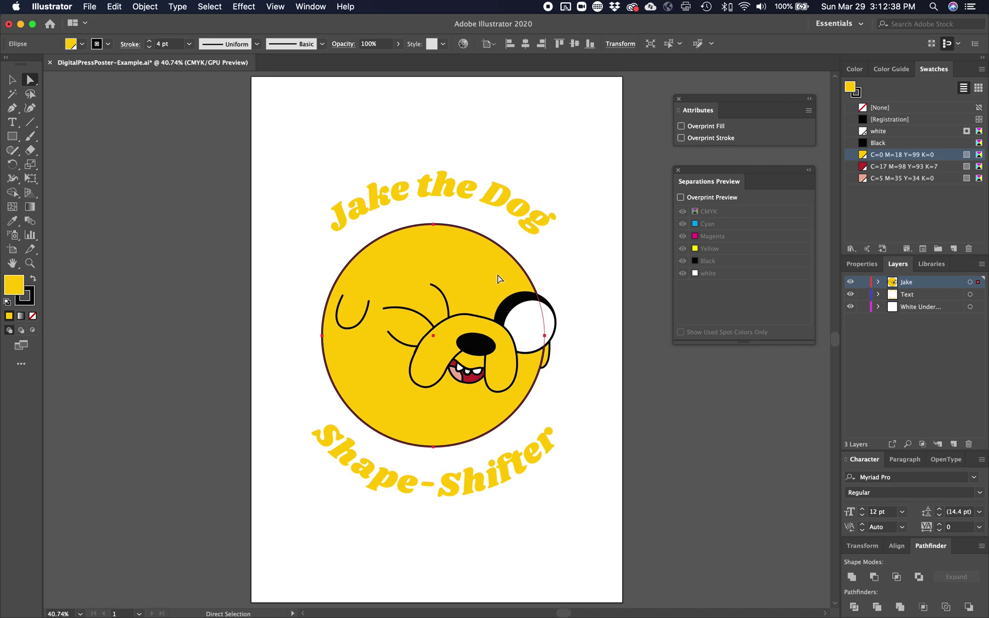
pyautogui.click(512, 208)
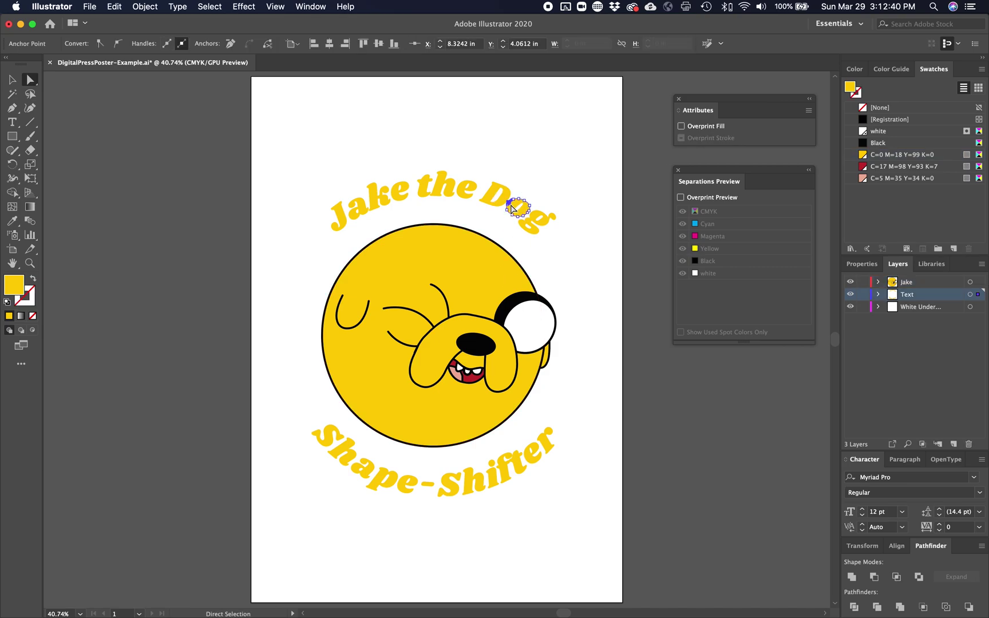
pyautogui.press('v')
pyautogui.click(538, 203)
pyautogui.scroll(1, 572, 188)
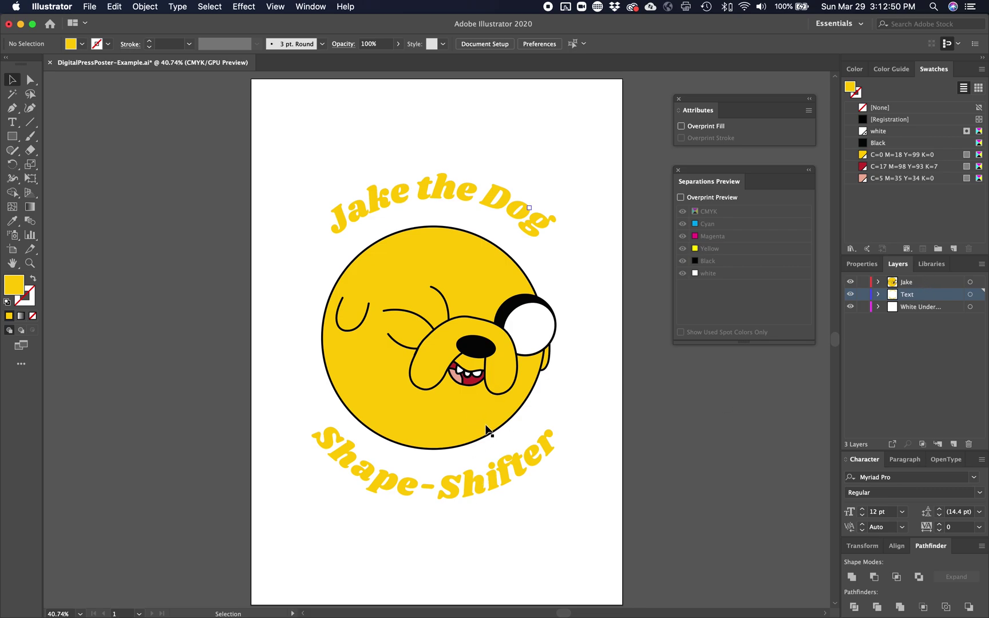
# Lock the White Underlay layer and set all Jake and text artwork to overprint fill and stroke.
pyautogui.click(863, 308)
pyautogui.moveTo(272, 179); pyautogui.dragTo(567, 510)
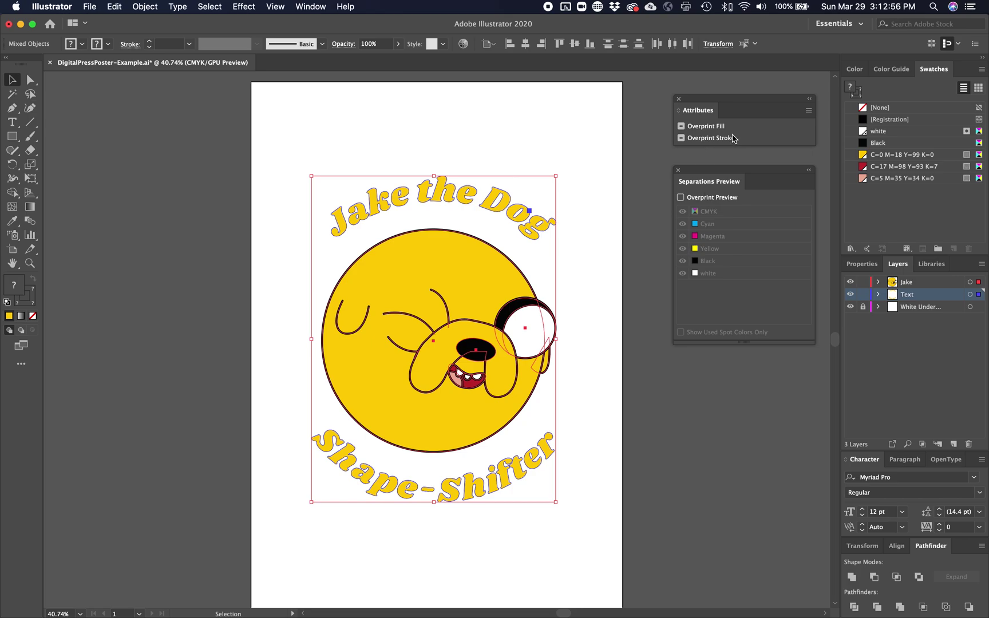
pyautogui.click(681, 126)
pyautogui.click(681, 138)
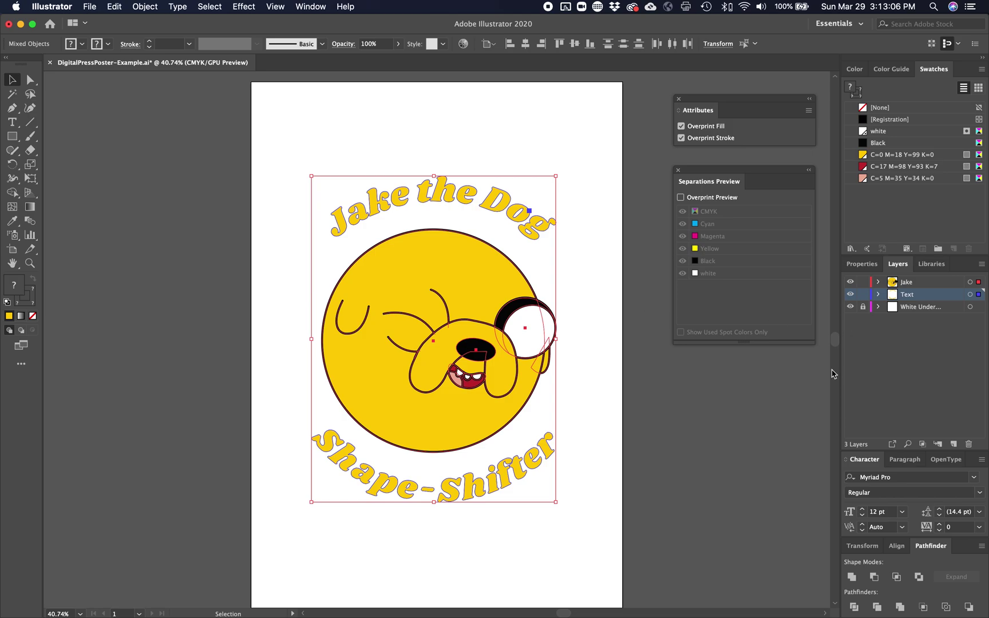
pyautogui.click(703, 443)
# Set the white spot swatch to 100% magenta and turn on Overprint Preview.
pyautogui.doubleClick(920, 133)
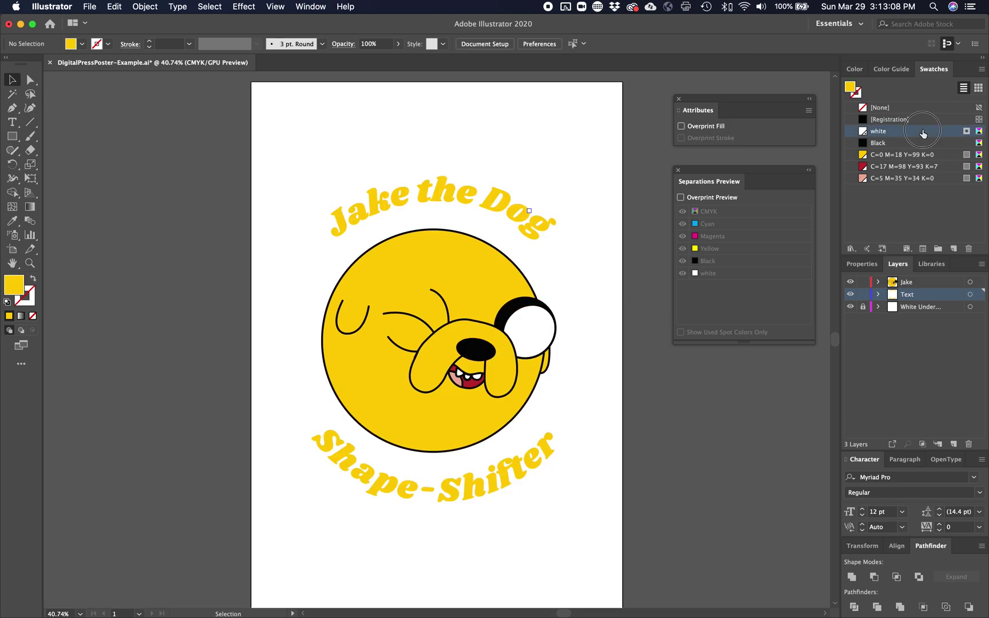
pyautogui.moveTo(50, 185); pyautogui.dragTo(135, 184)
pyautogui.click(154, 276)
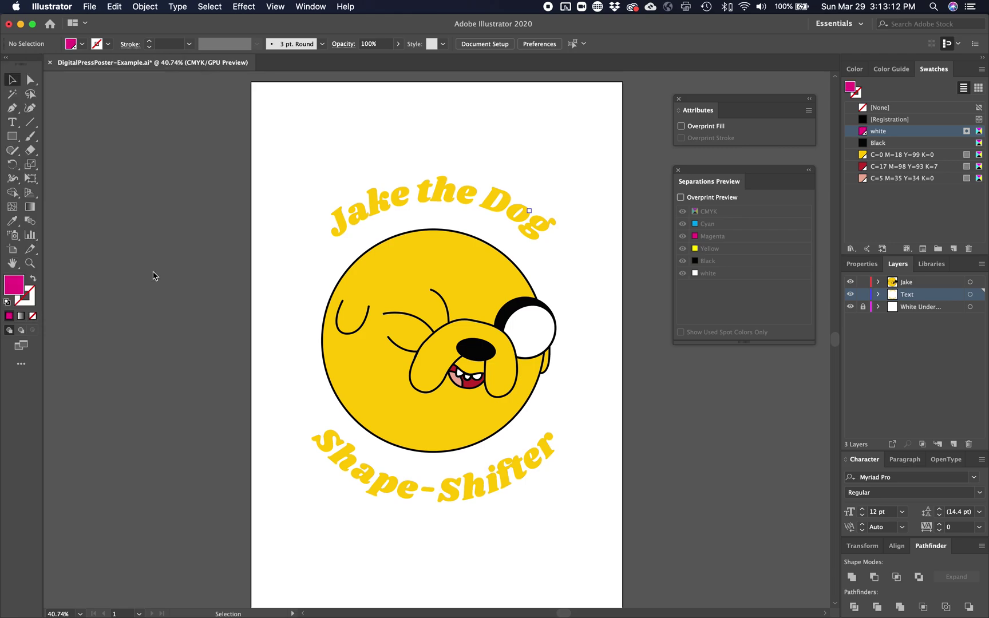
pyautogui.scroll(1, 441, 338)
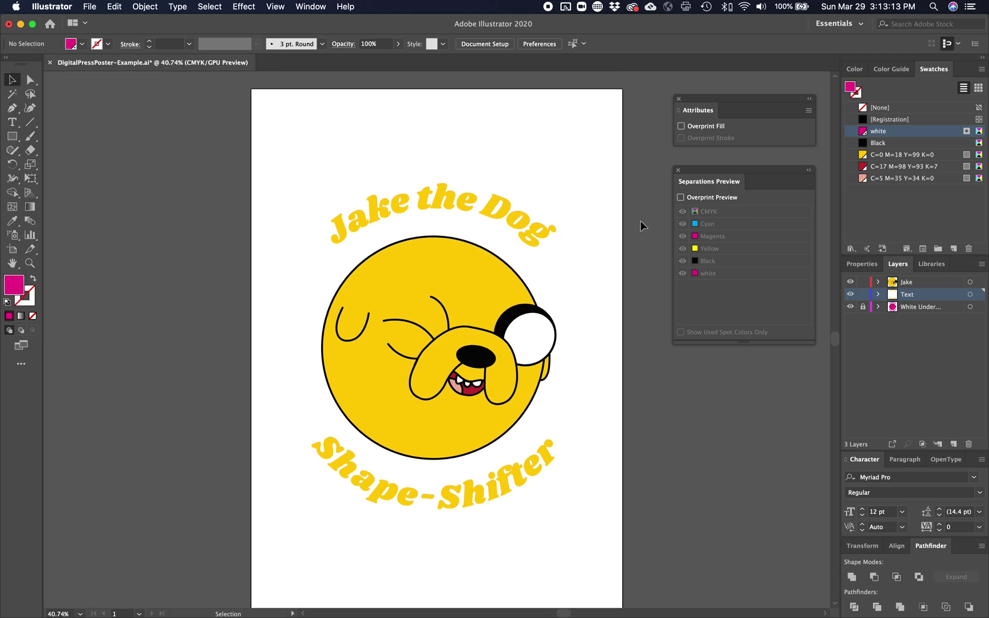
pyautogui.click(693, 198)
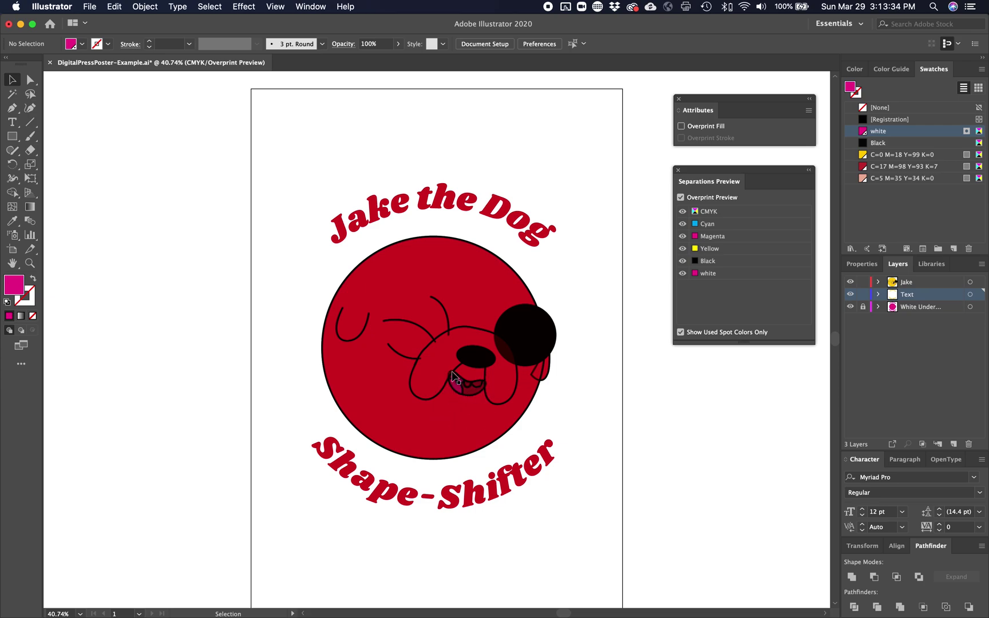
pyautogui.press('z')
pyautogui.moveTo(457, 387); pyautogui.dragTo(524, 365)
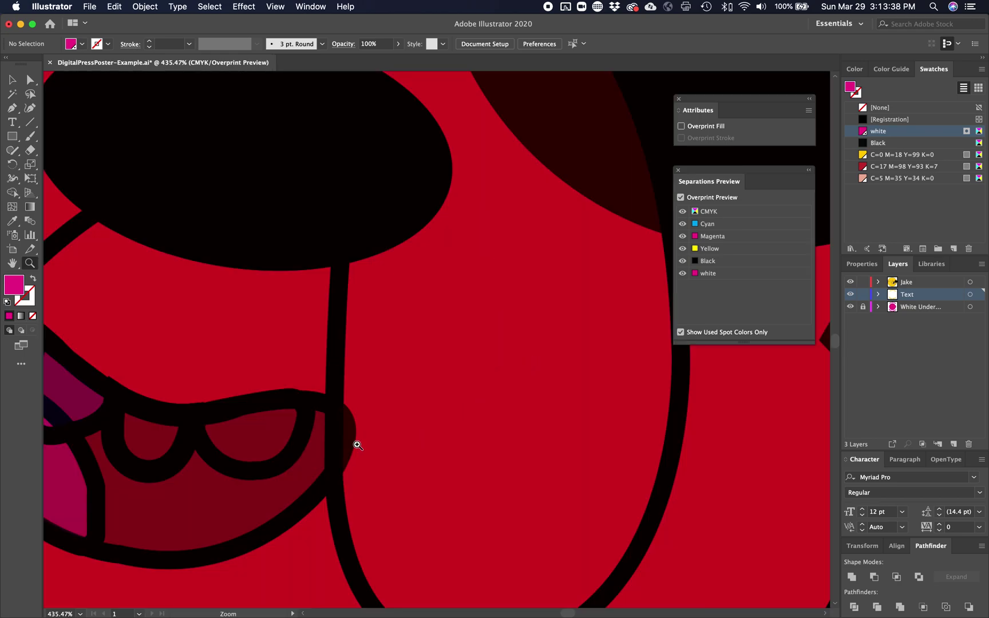
pyautogui.press('super+minus')
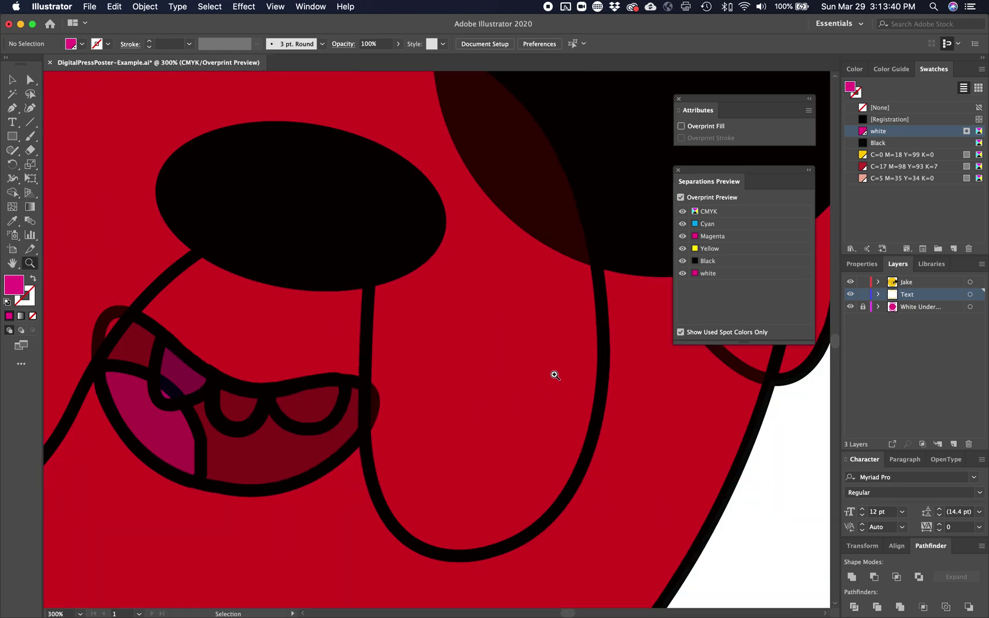
pyautogui.press('super+minus')
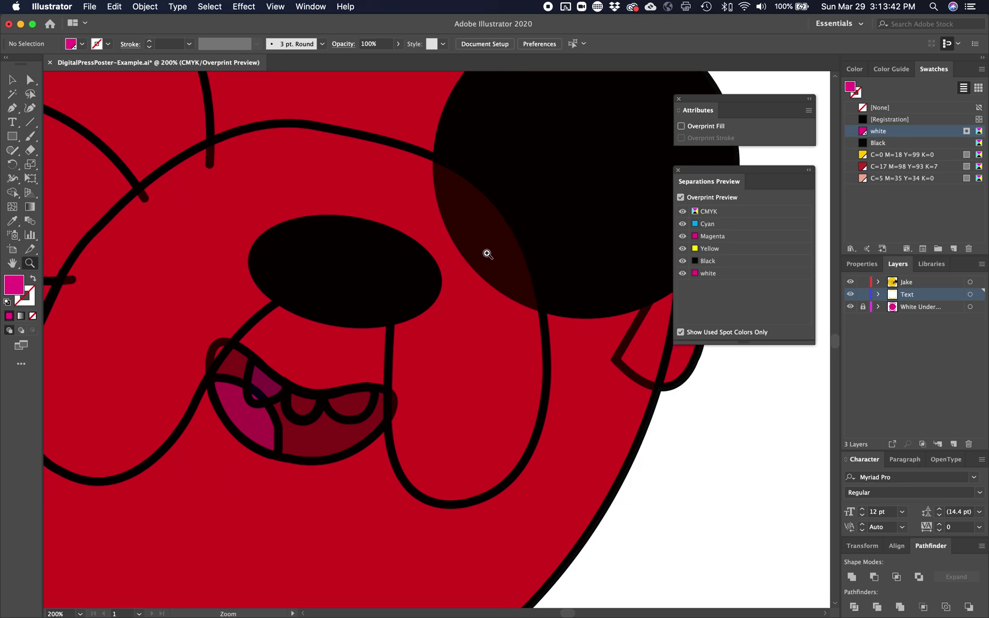
pyautogui.scroll(3, 566, 217)
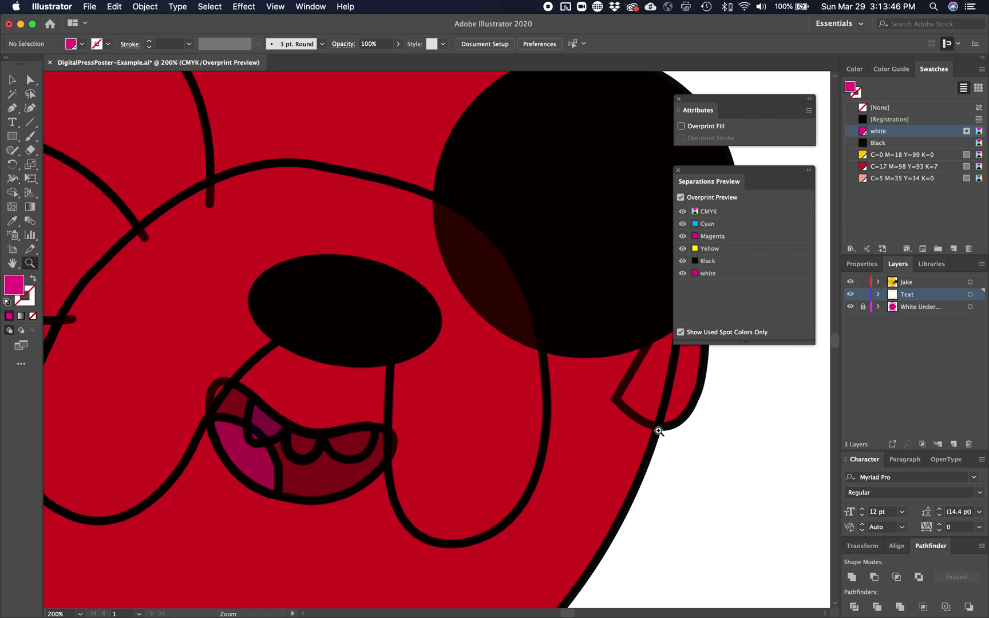
pyautogui.scroll(4, 590, 224)
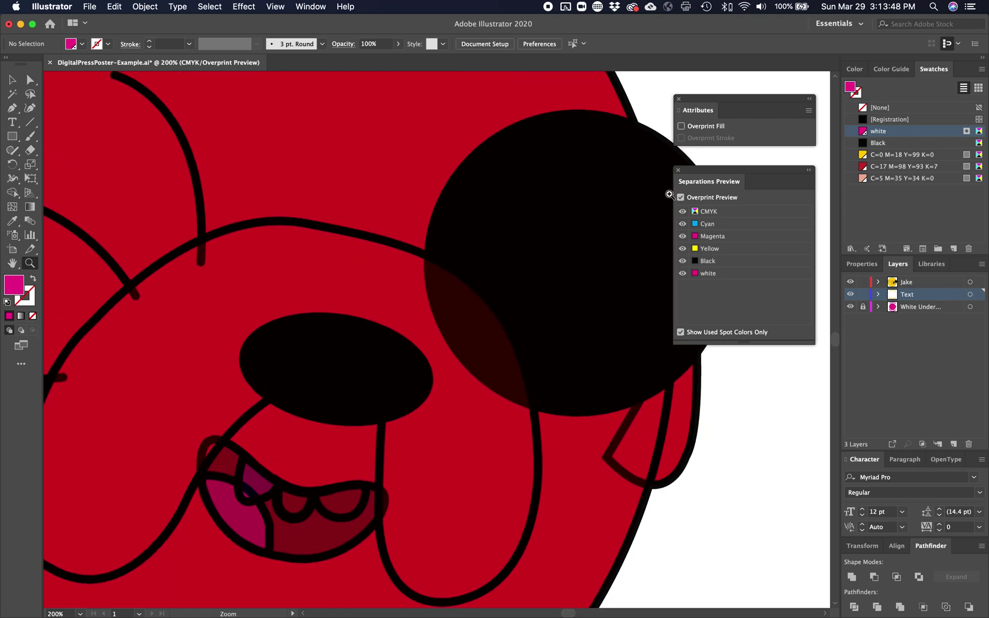
pyautogui.press('super+0')
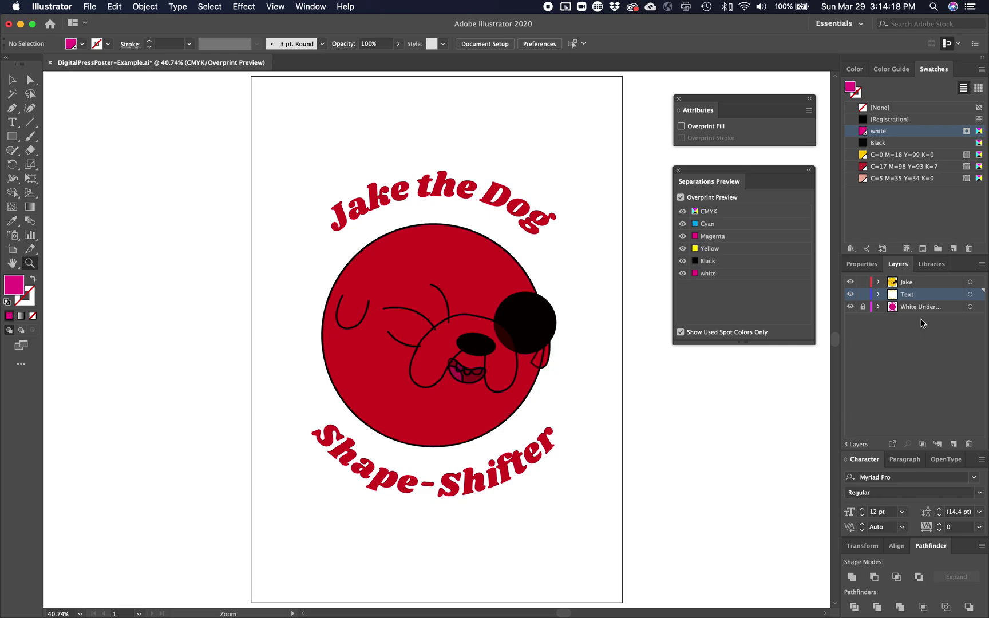
# Change the white spot swatch's magenta value back to 0%.
pyautogui.press('v')
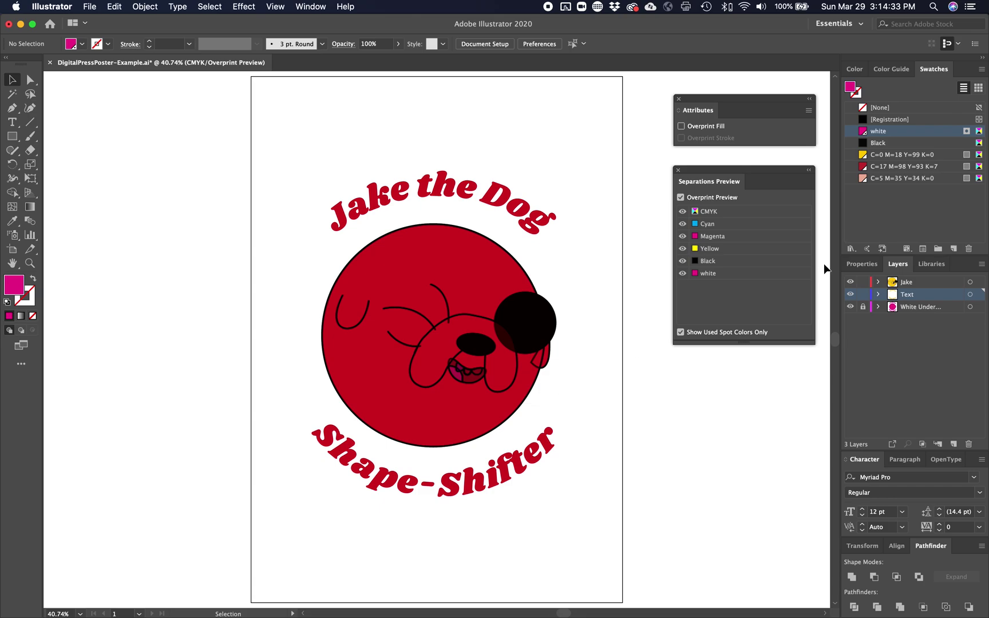
pyautogui.doubleClick(898, 132)
pyautogui.moveTo(69, 186); pyautogui.dragTo(49, 184)
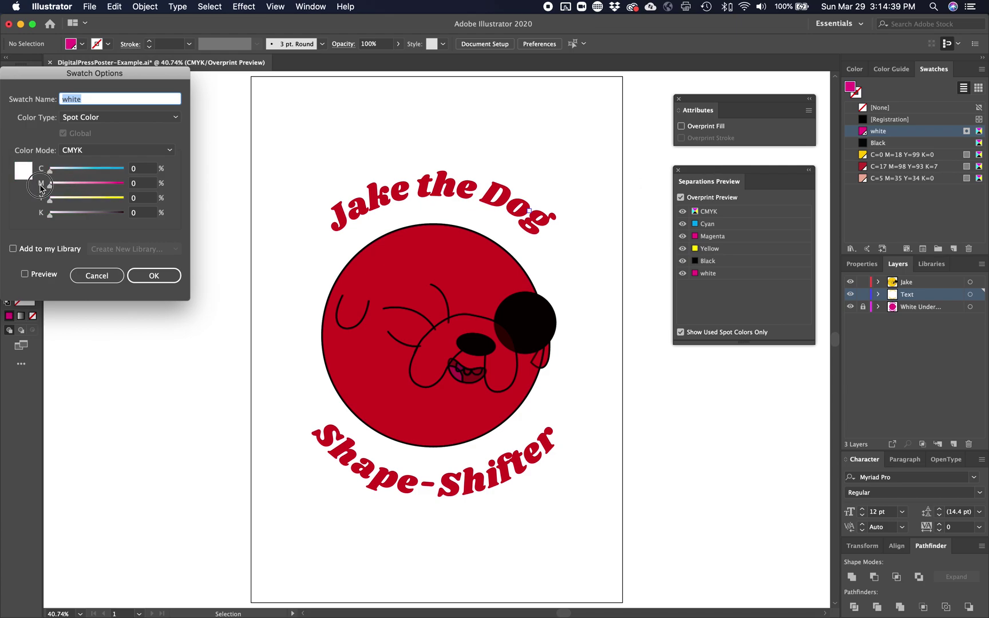
pyautogui.click(159, 278)
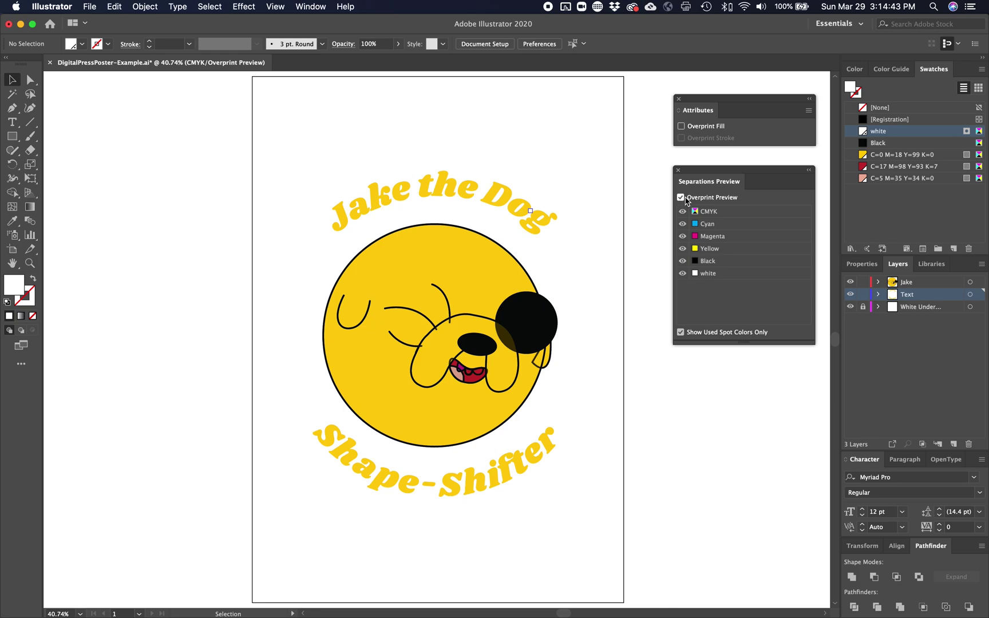
# Create Layer 4, move it to the bottom of the stack, and target it.
pyautogui.click(953, 444)
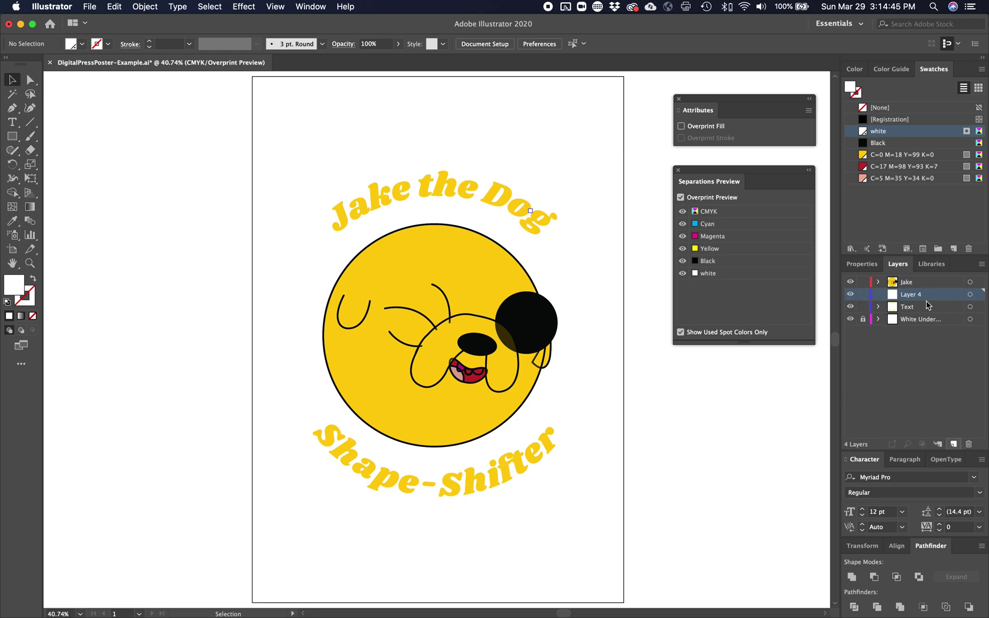
pyautogui.moveTo(927, 305); pyautogui.dragTo(941, 328)
pyautogui.click(970, 319)
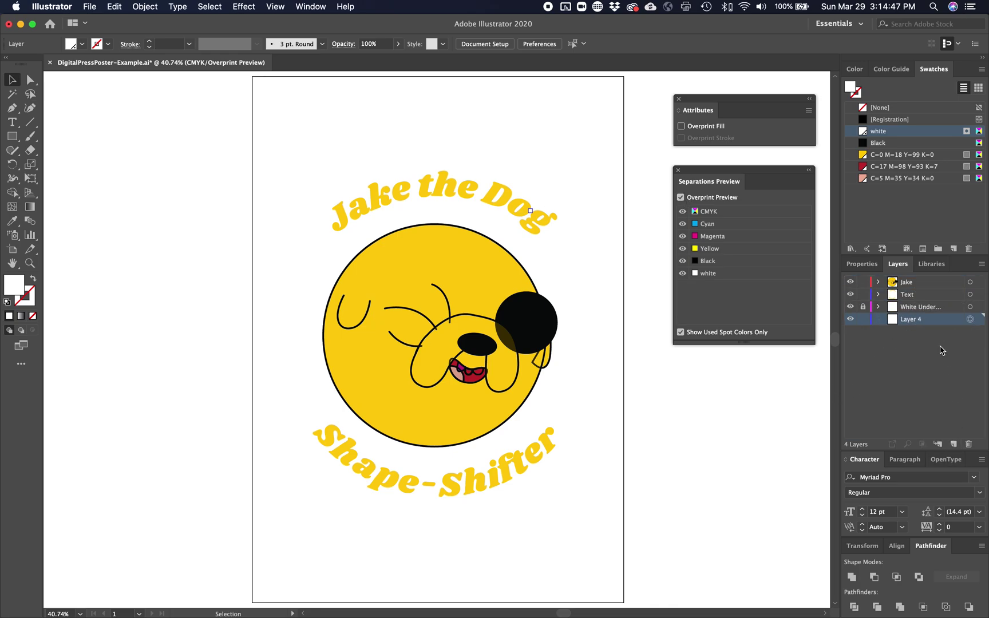
# Draw a rectangle covering the whole artboard and fill it with black.
pyautogui.click(12, 136)
pyautogui.moveTo(251, 76); pyautogui.dragTo(624, 569)
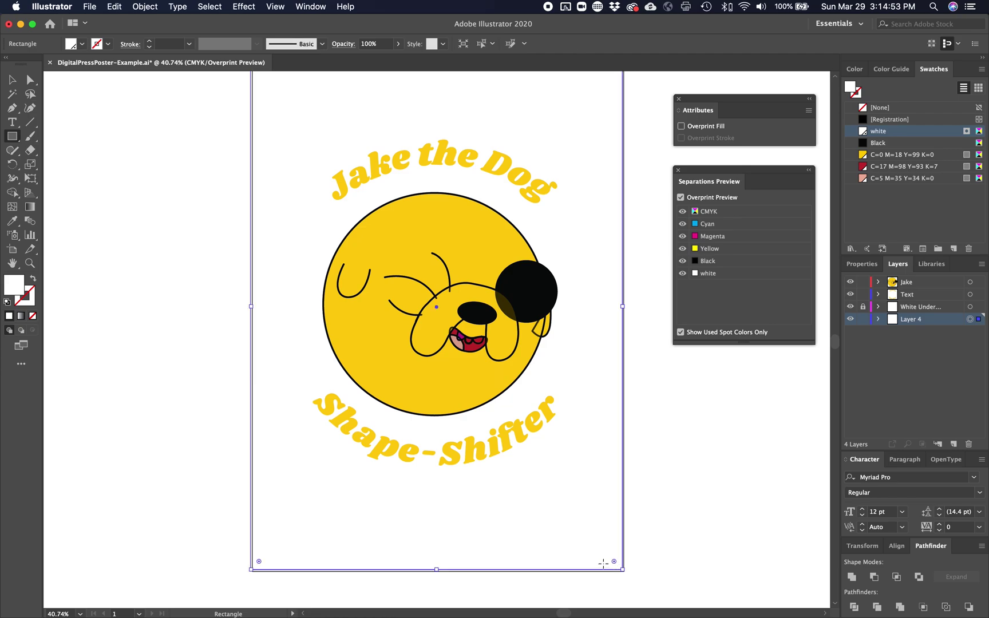
pyautogui.click(881, 143)
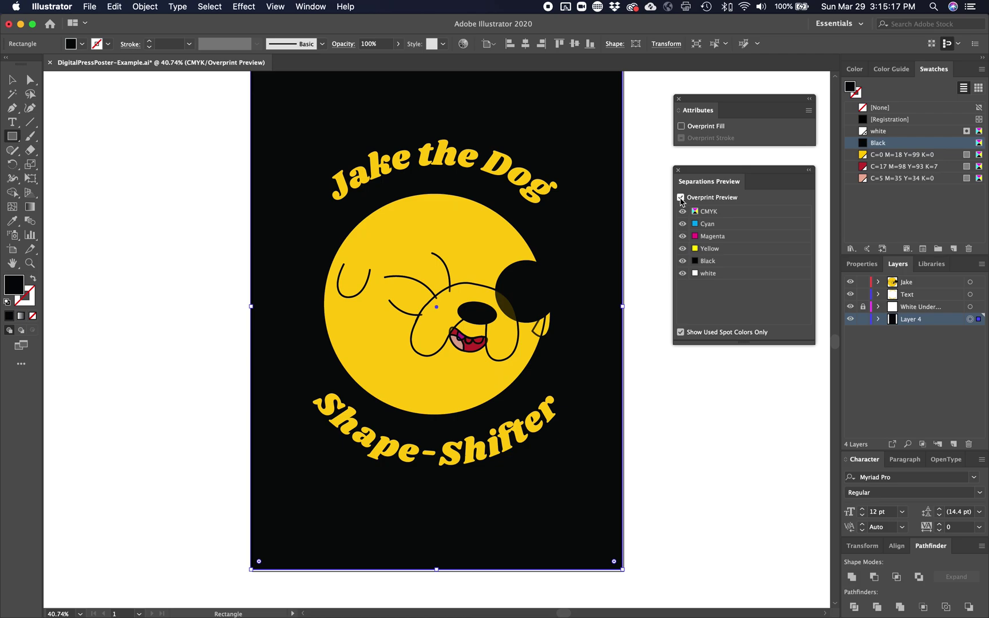
pyautogui.press('v')
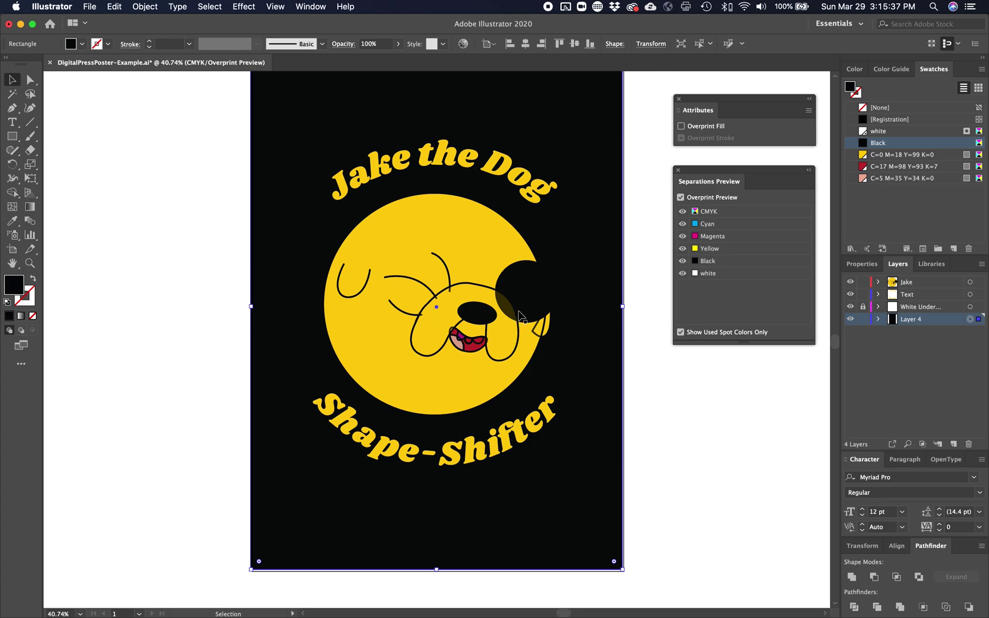
# Toggle Overprint Preview off and back on, then deselect the black background rectangle.
pyautogui.click(681, 198)
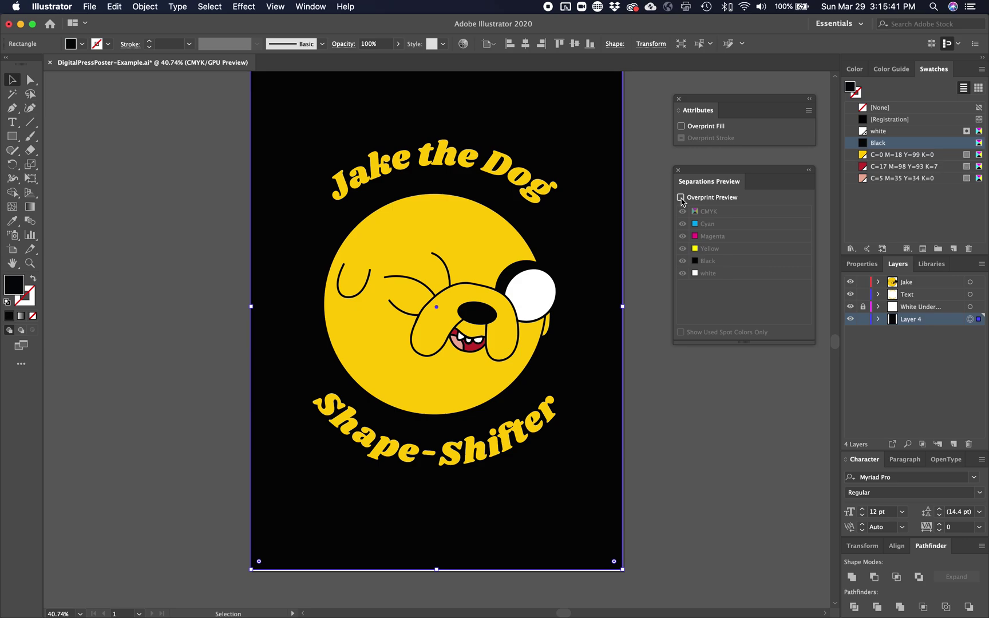
pyautogui.click(681, 199)
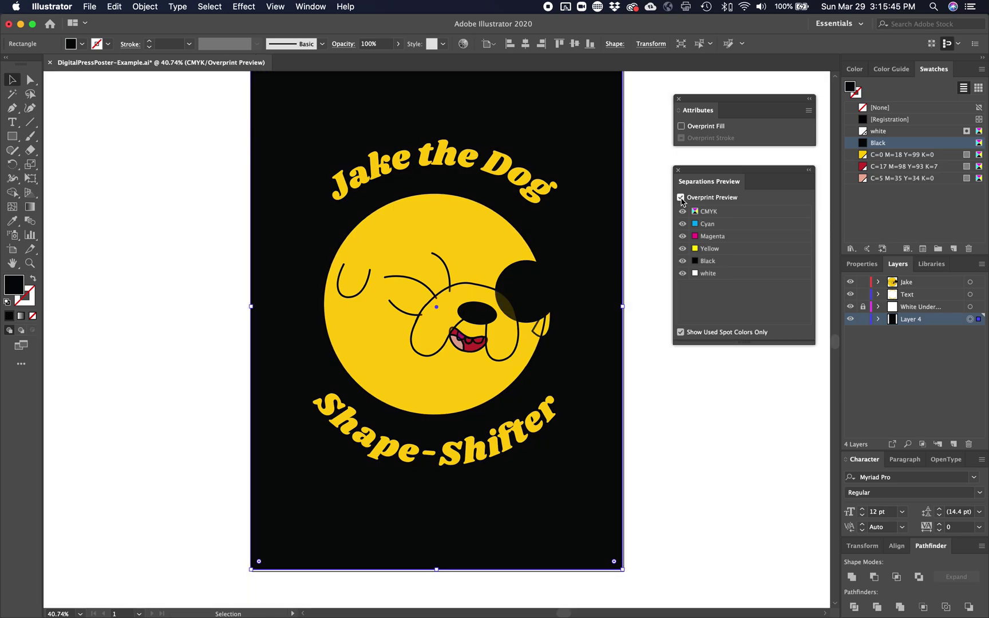
pyautogui.click(629, 346)
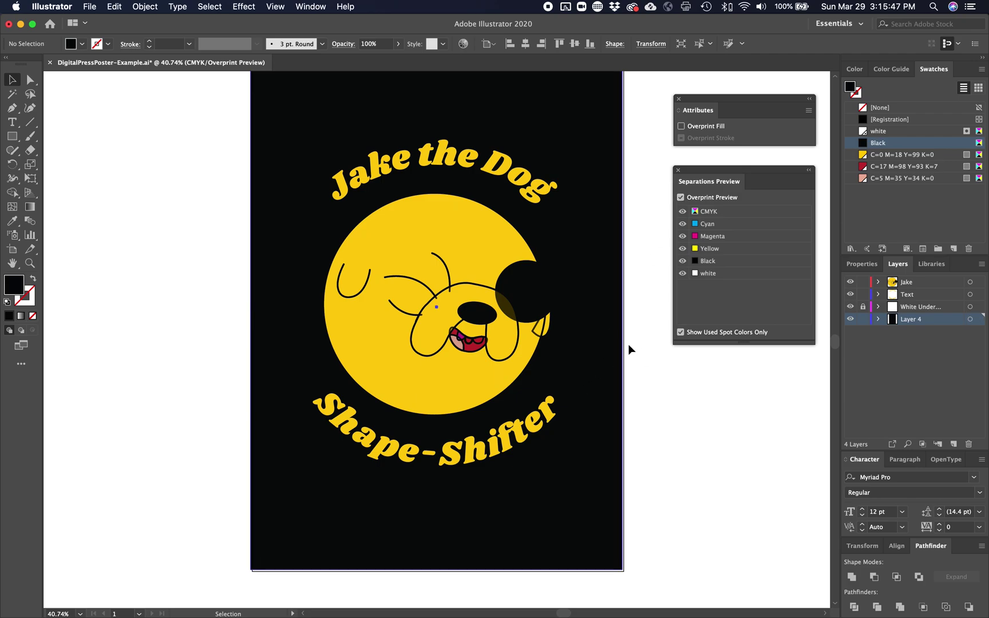
pyautogui.press('a')
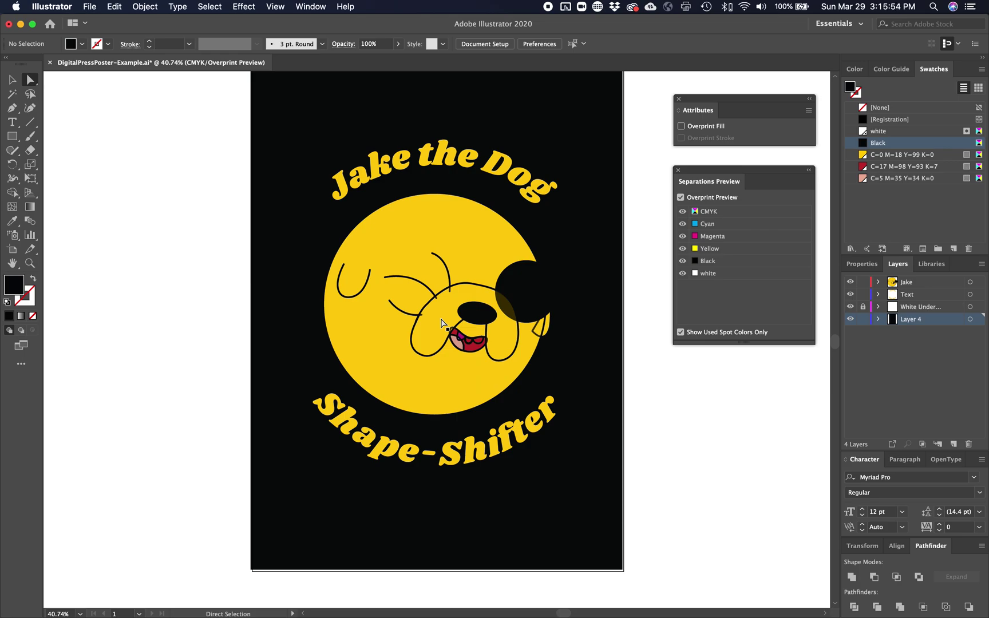
pyautogui.hscroll(1, 440, 322)
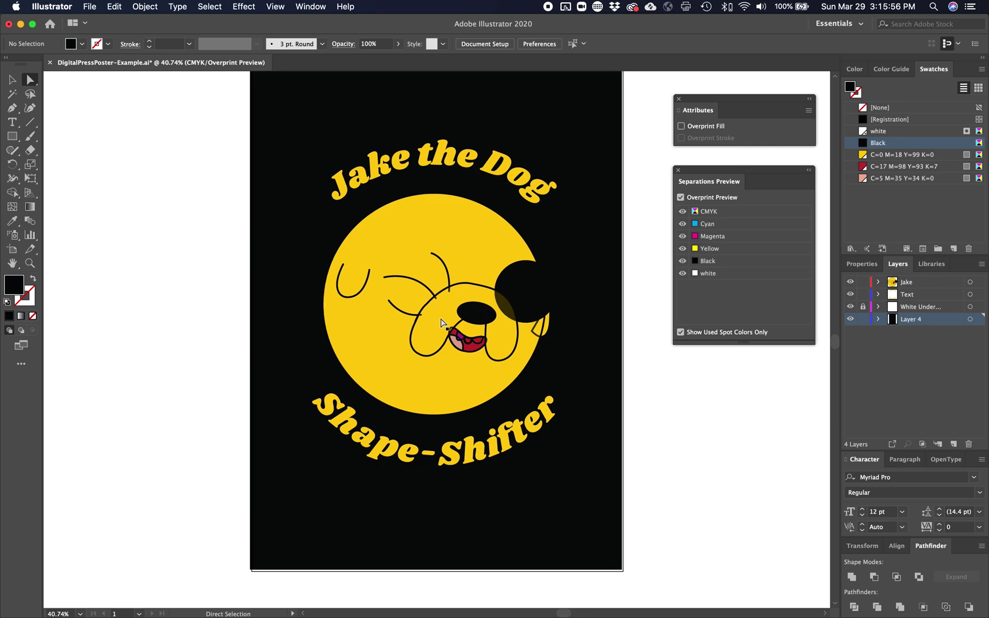
# Select Jake's snout outline path and zoom in close on it.
pyautogui.click(443, 320)
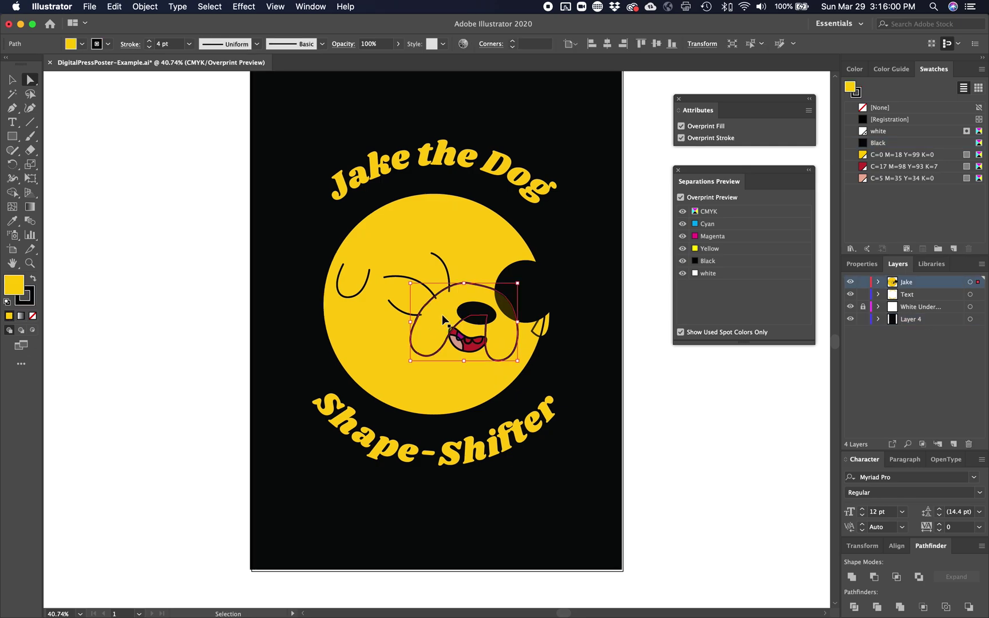
pyautogui.press('super+1')
pyautogui.press('super+equal')
pyautogui.press('super+equal')
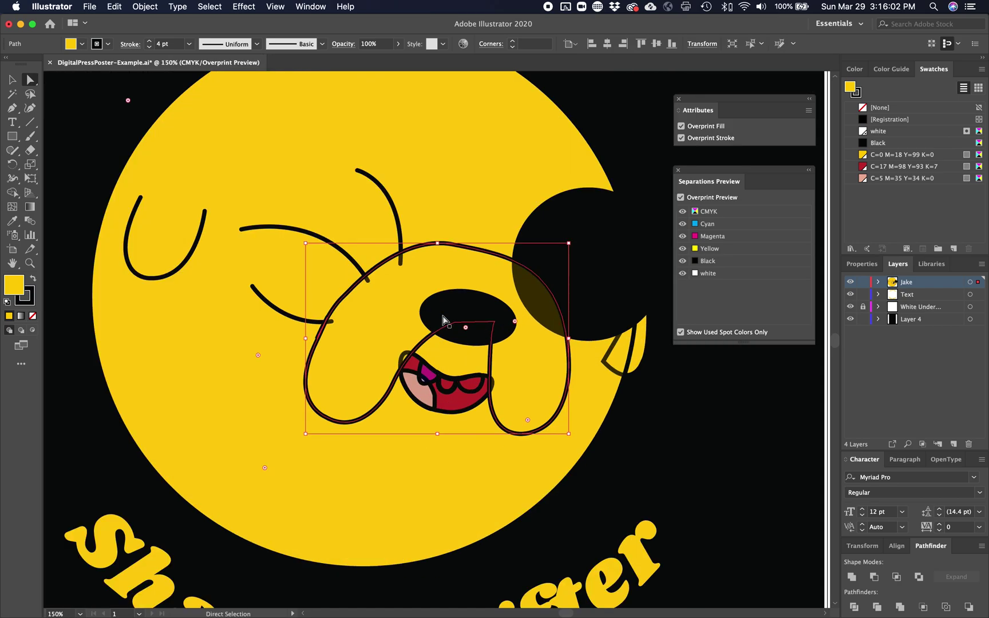
pyautogui.press('a')
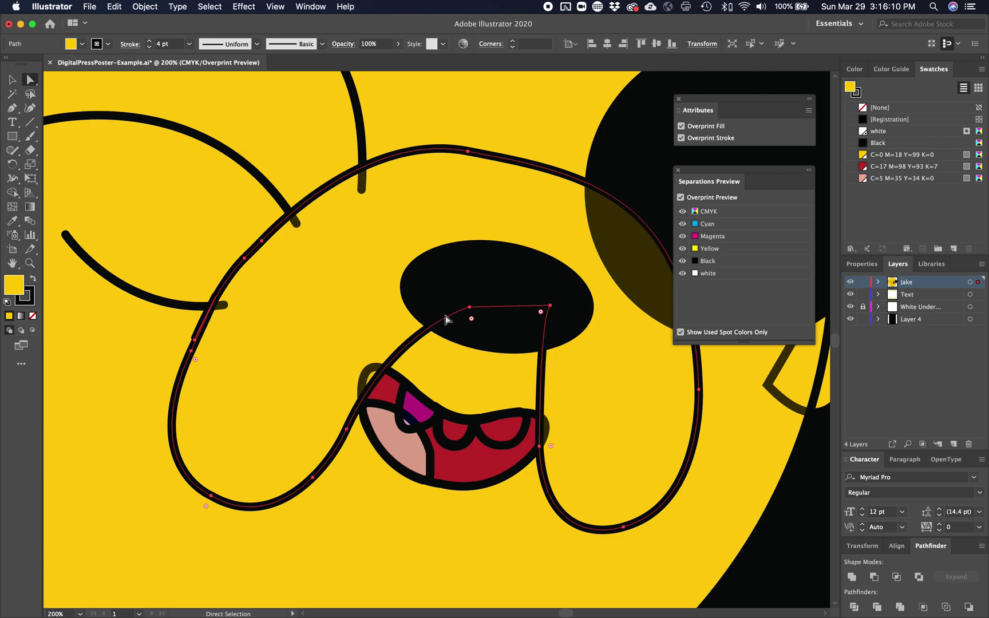
pyautogui.press('v')
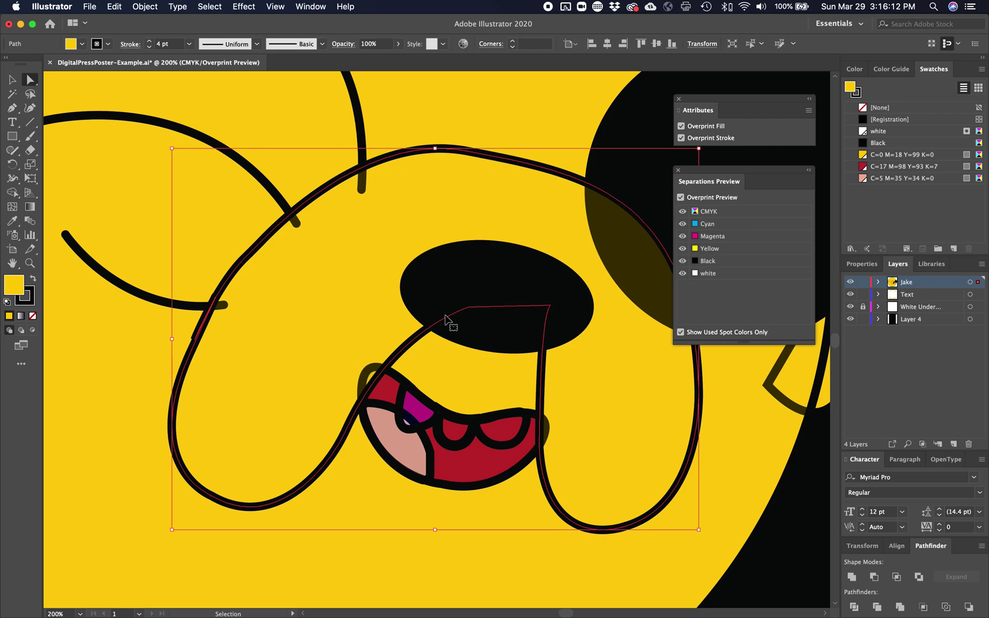
pyautogui.press('a')
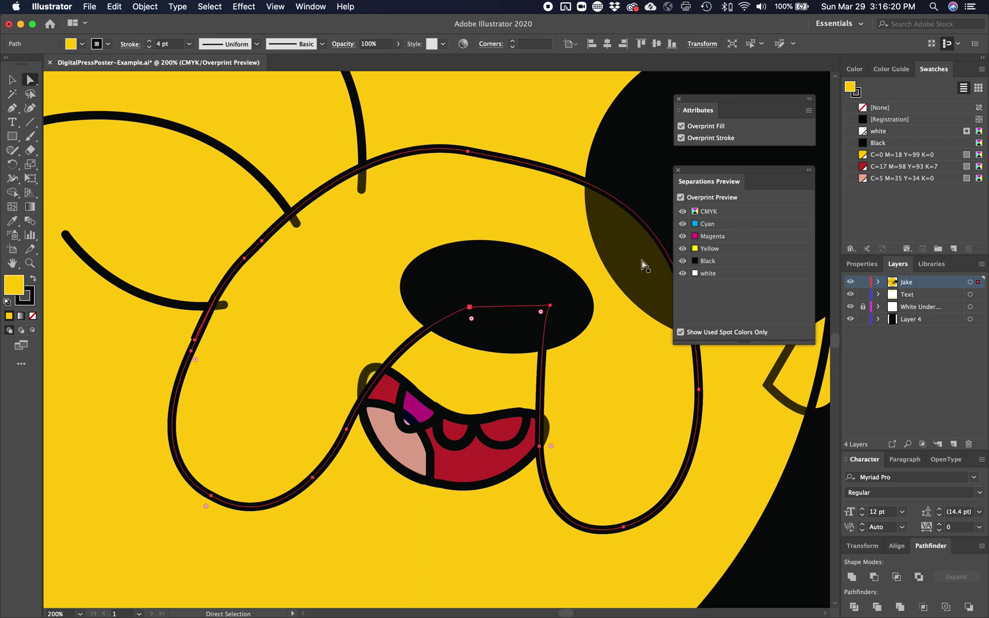
# Try a non-overprinting white fill and shift on the snout, undo it, then select a tooth.
pyautogui.click(890, 132)
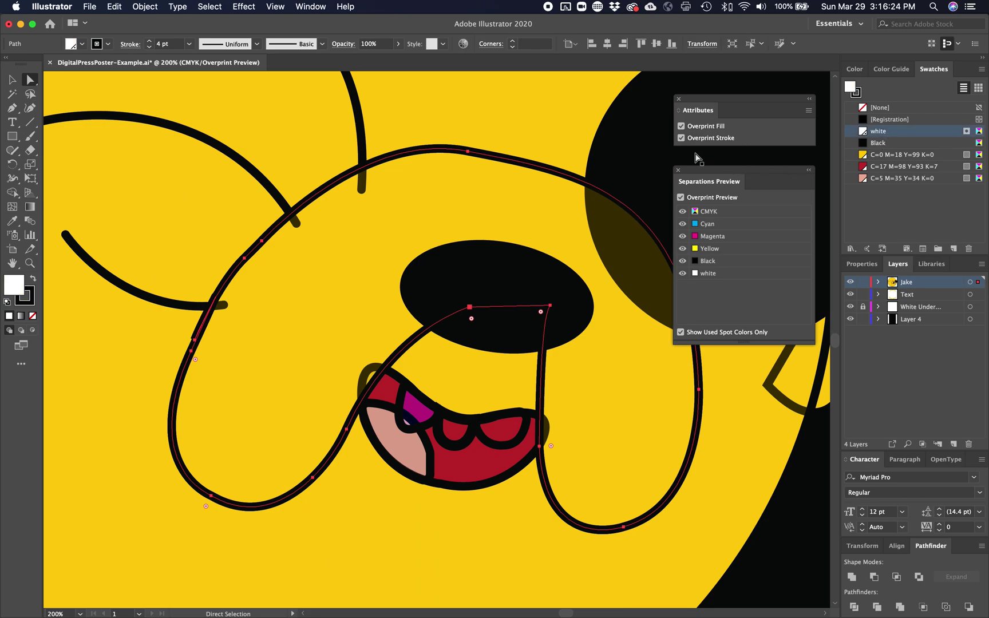
pyautogui.click(693, 128)
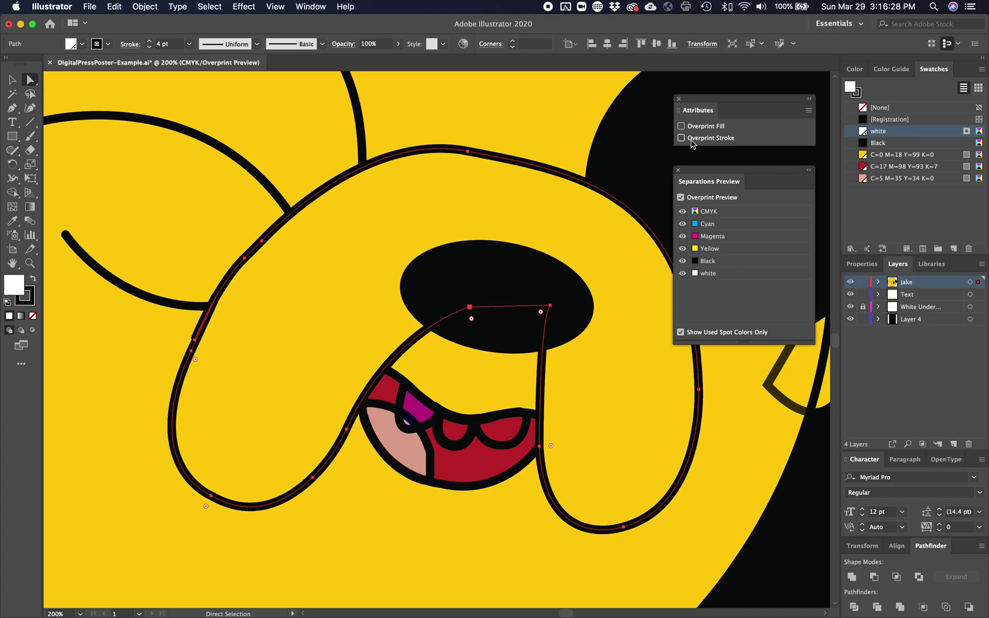
pyautogui.click(630, 396)
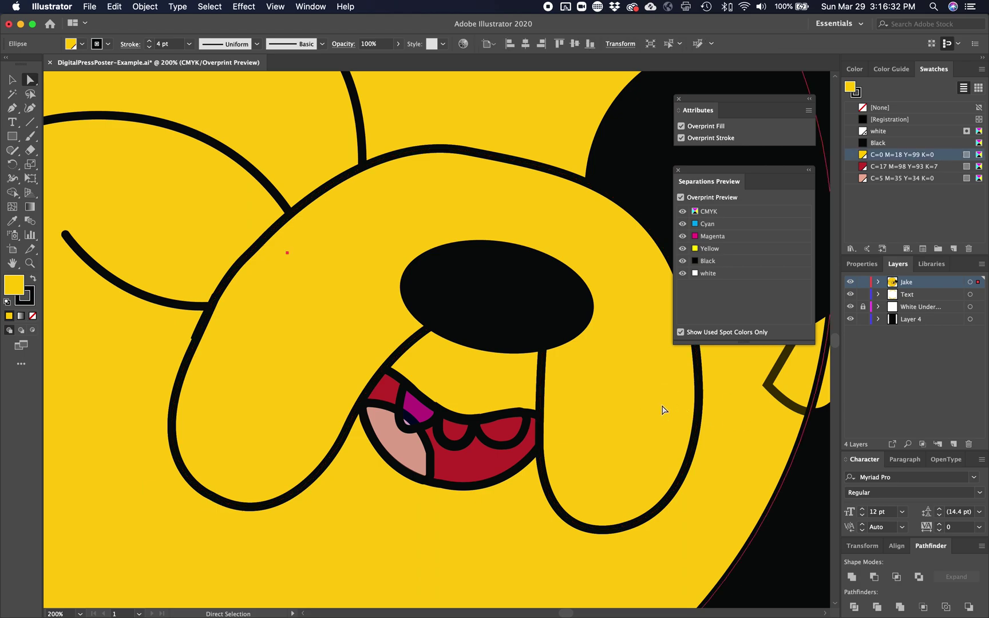
pyautogui.moveTo(654, 399); pyautogui.dragTo(629, 378)
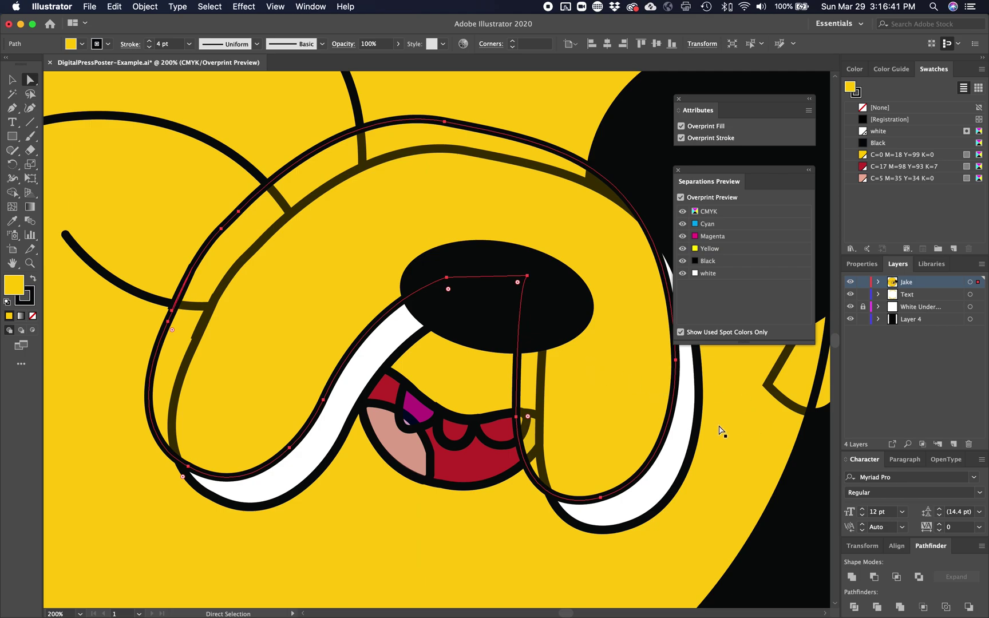
pyautogui.click(677, 435)
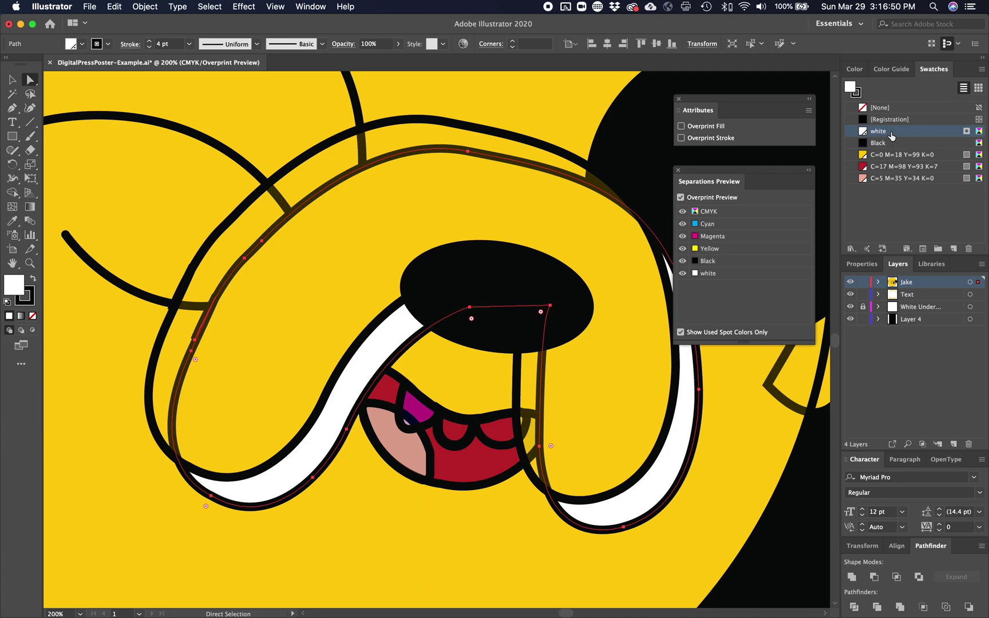
pyautogui.press('super+z')
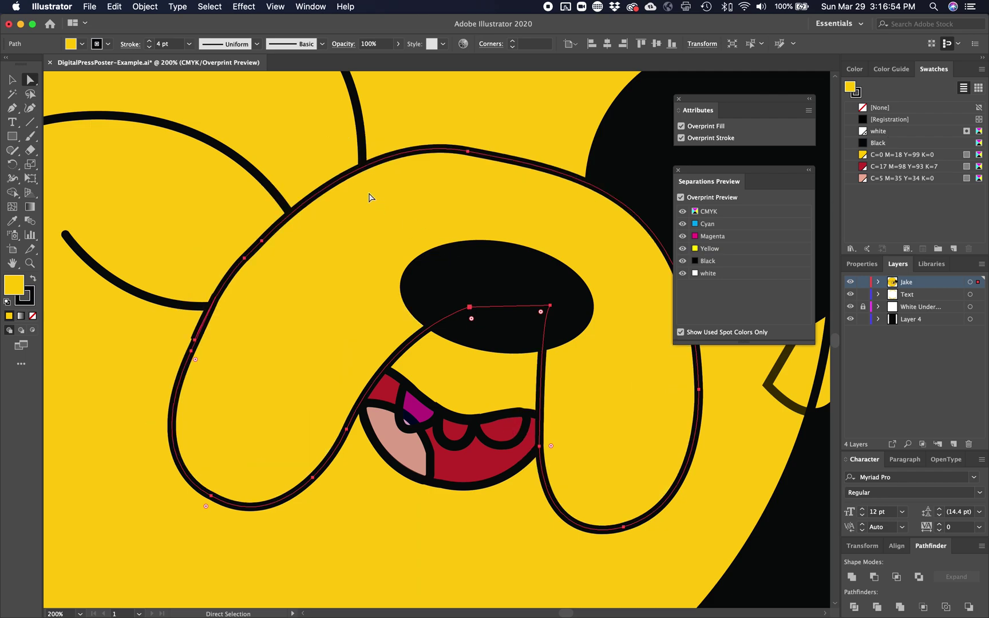
pyautogui.hscroll(1, 297, 221)
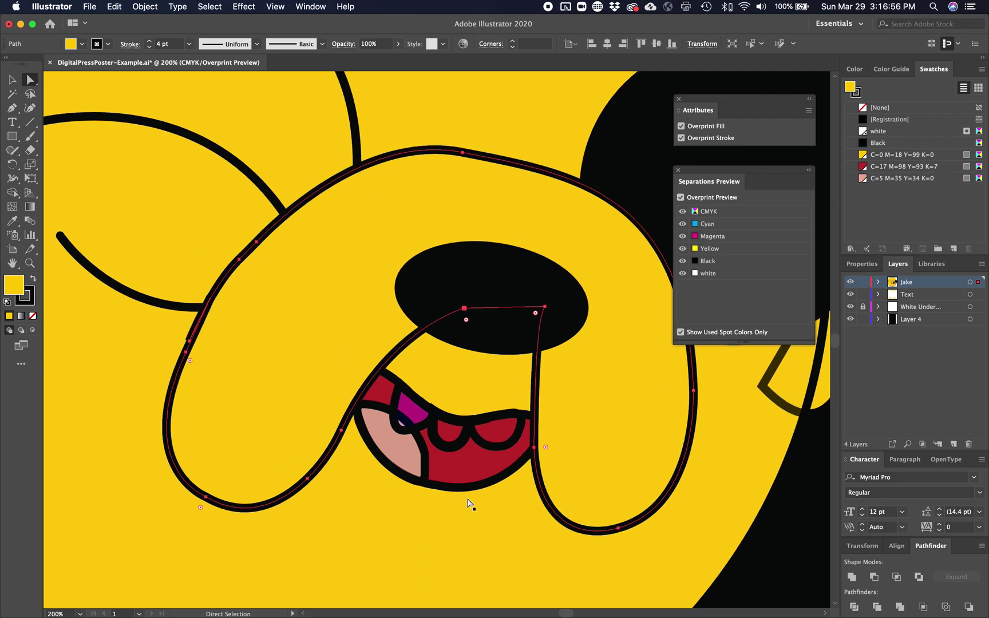
pyautogui.click(416, 415)
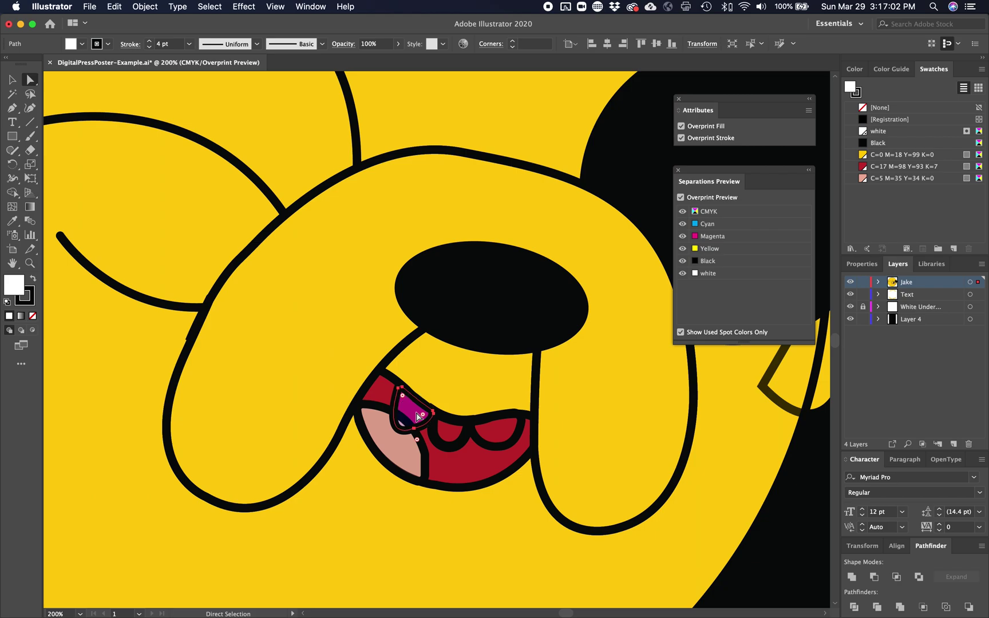
# Give the first two teeth a white spot fill with fill and stroke overprint off.
pyautogui.press('super')
pyautogui.press('super')
pyautogui.press('super')
pyautogui.click(872, 134)
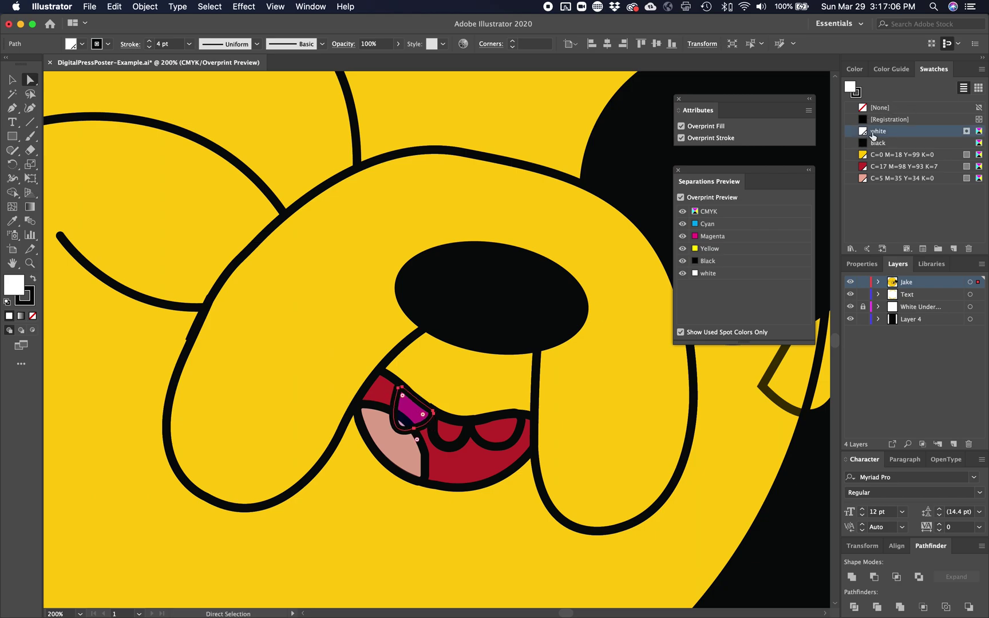
pyautogui.click(698, 130)
pyautogui.click(695, 139)
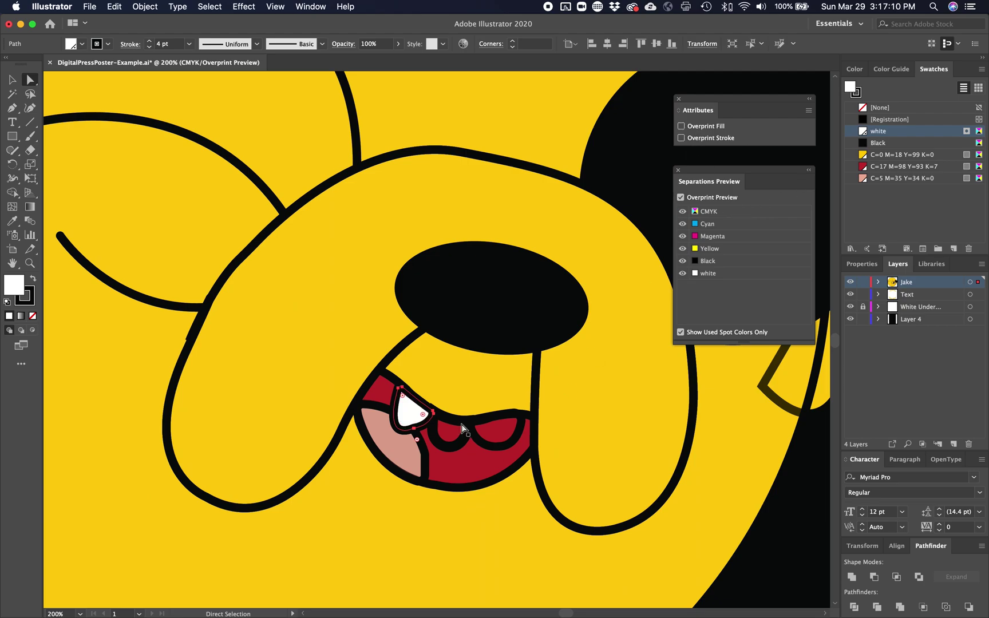
pyautogui.click(452, 433)
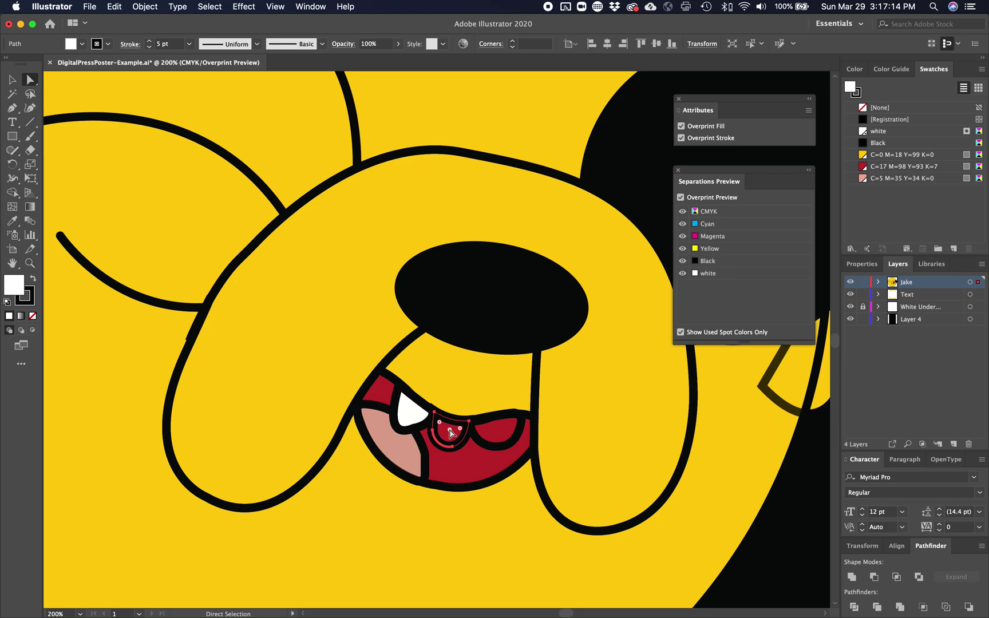
pyautogui.press('super')
pyautogui.click(709, 125)
pyautogui.click(719, 137)
pyautogui.click(876, 133)
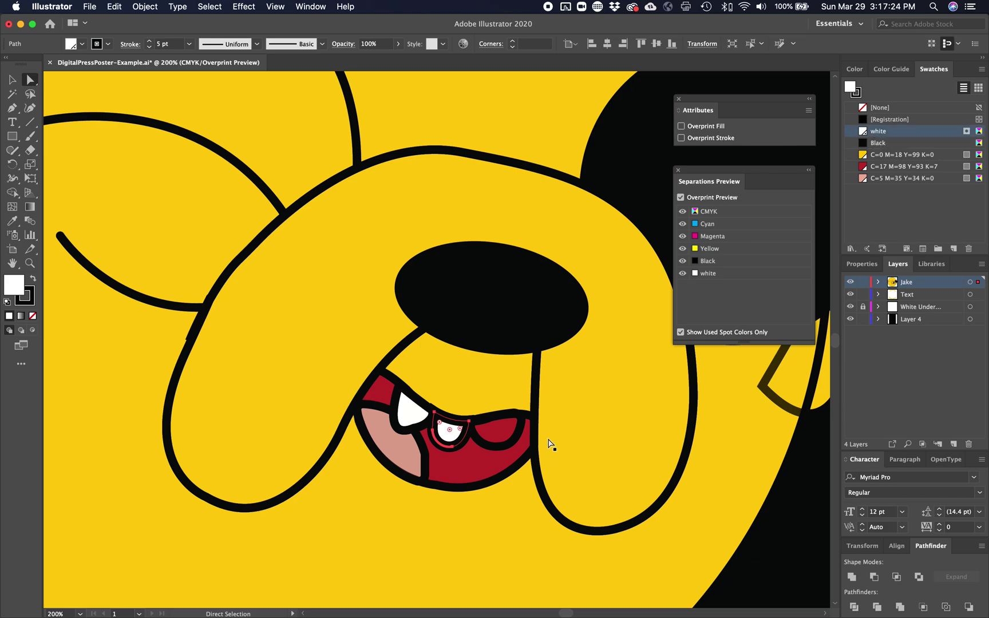
# Give the third tooth a white fill and turn off its fill and stroke overprint.
pyautogui.click(511, 430)
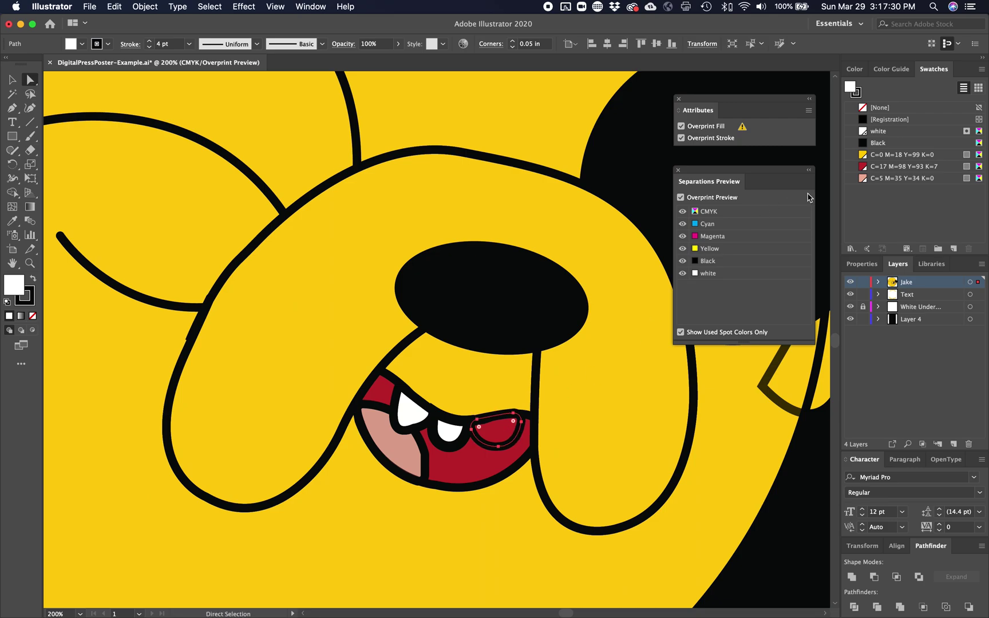
pyautogui.click(884, 131)
pyautogui.click(693, 125)
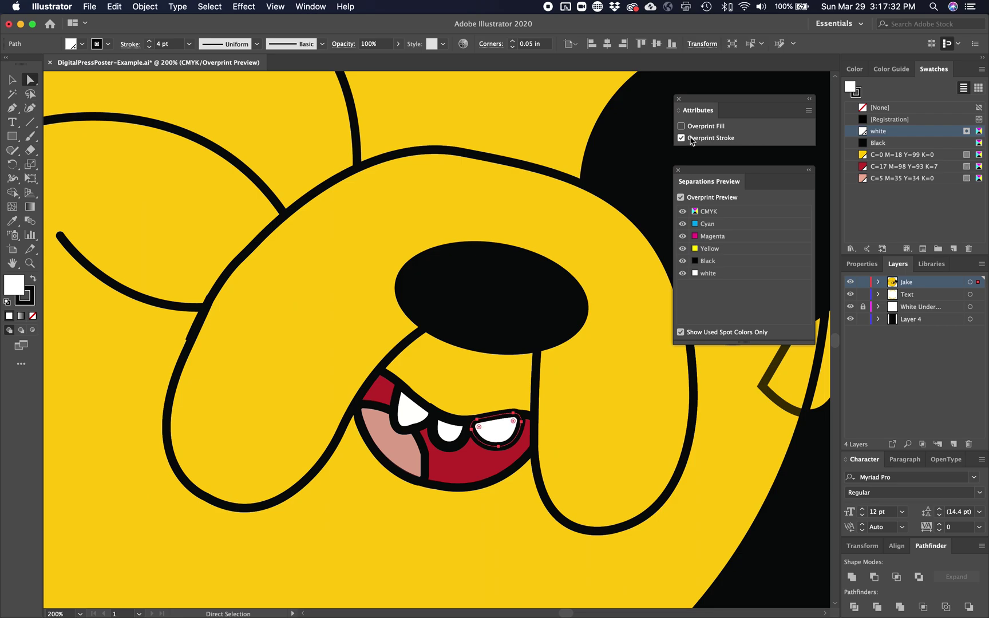
pyautogui.click(692, 138)
pyautogui.hscroll(10, 540, 449)
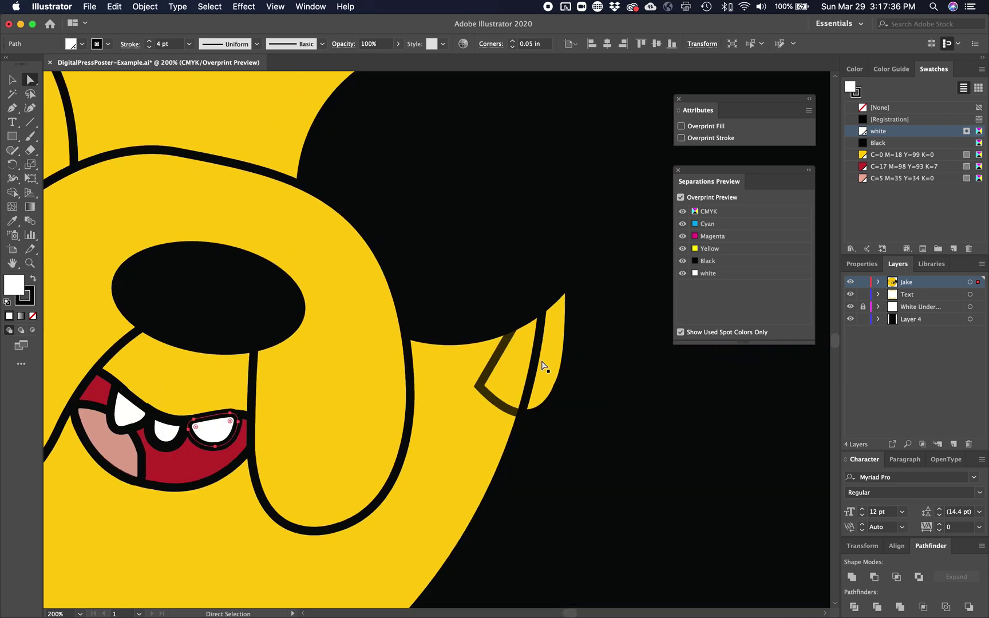
# Fill the ear with the white spot colour, then fill the big circle white without fill overprint.
pyautogui.click(548, 358)
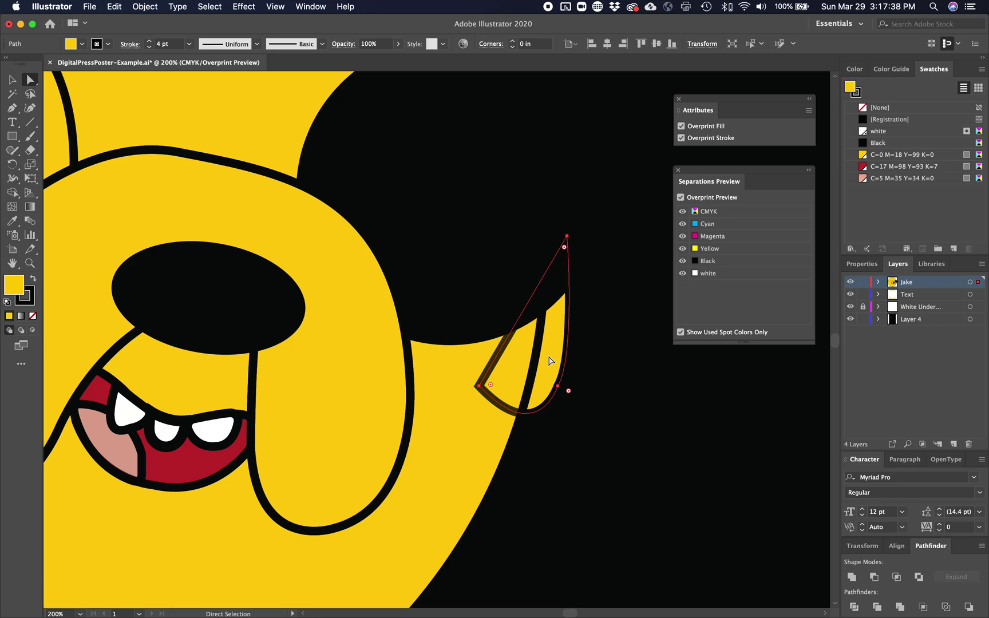
pyautogui.press('super')
pyautogui.click(905, 132)
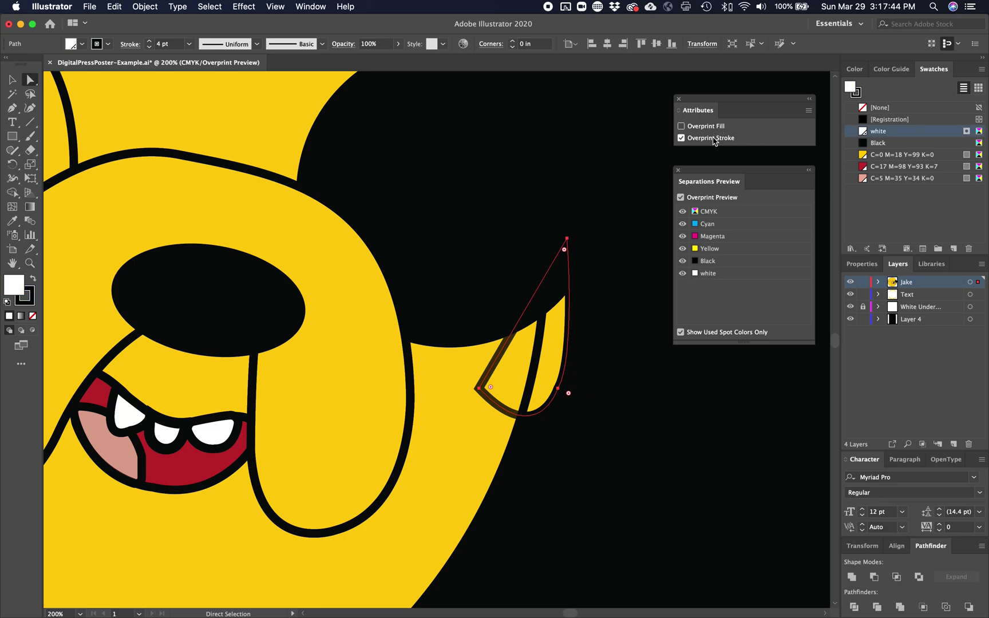
pyautogui.click(506, 183)
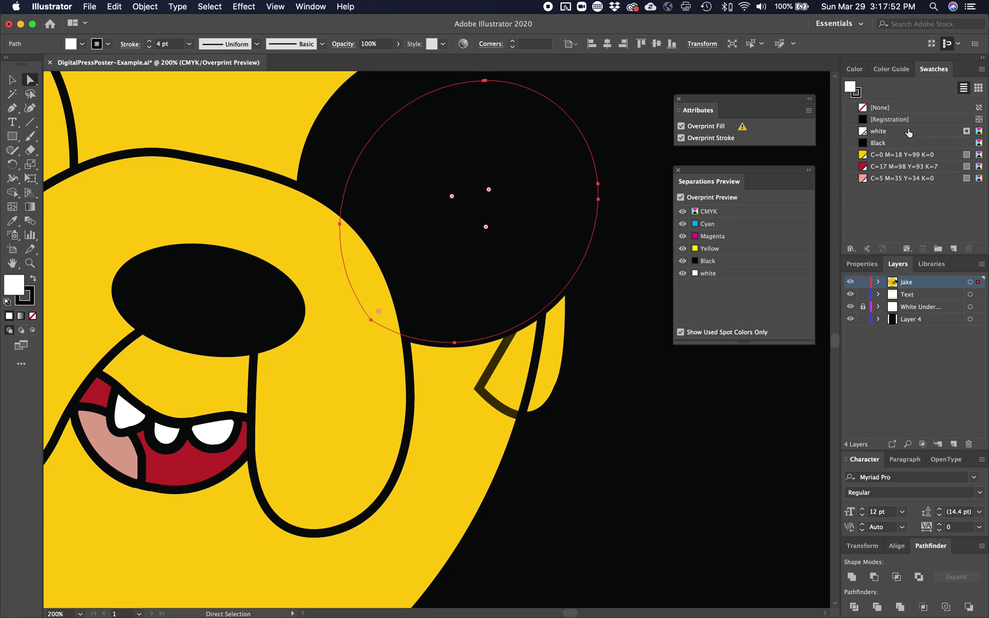
pyautogui.click(881, 135)
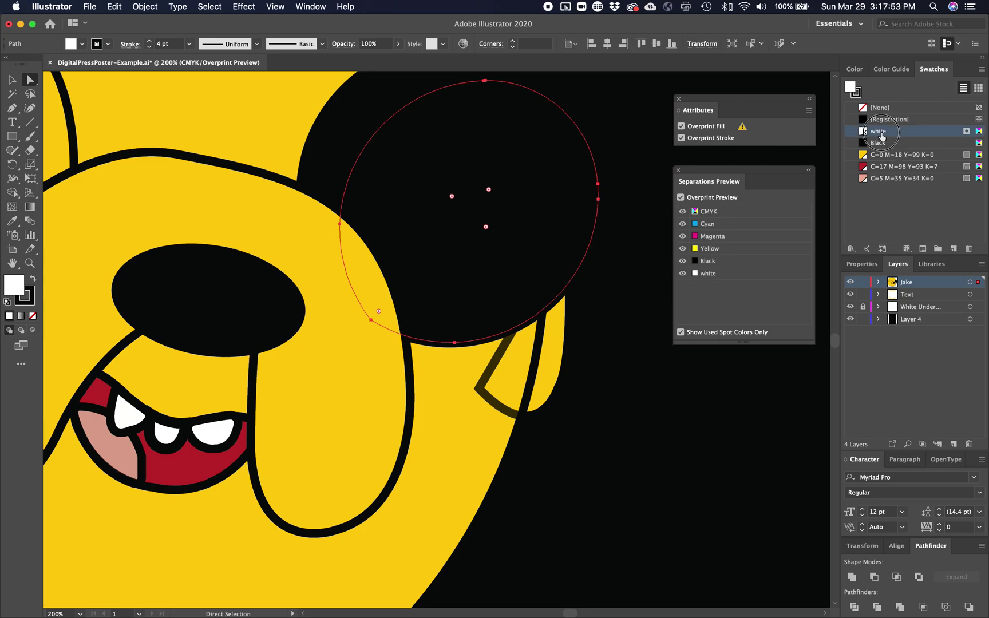
pyautogui.click(705, 127)
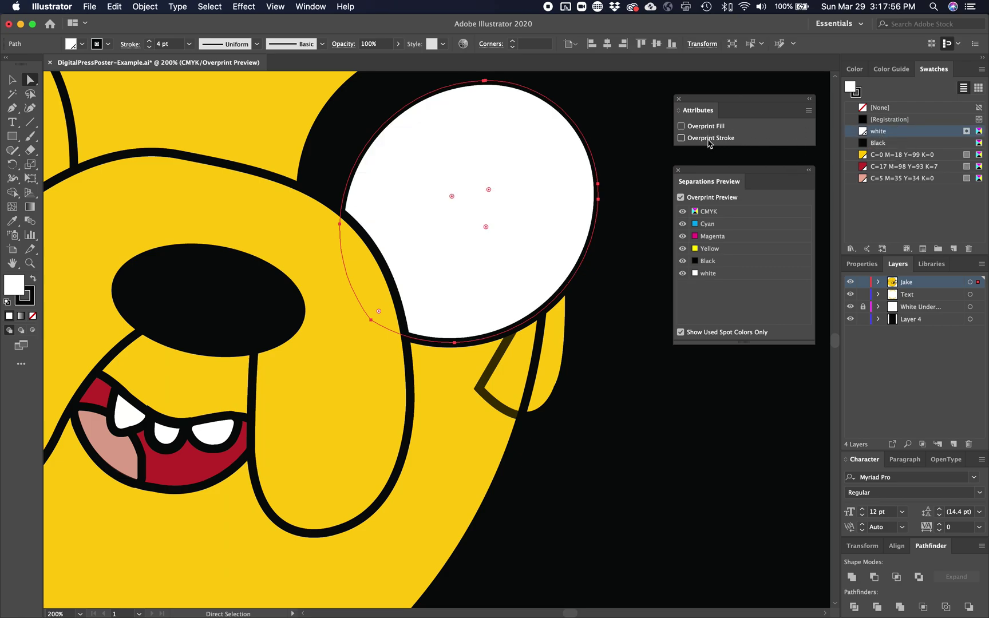
# Fit the artboard in view, deselect, and toggle Overprint Preview repeatedly, leaving it on.
pyautogui.press('super+0')
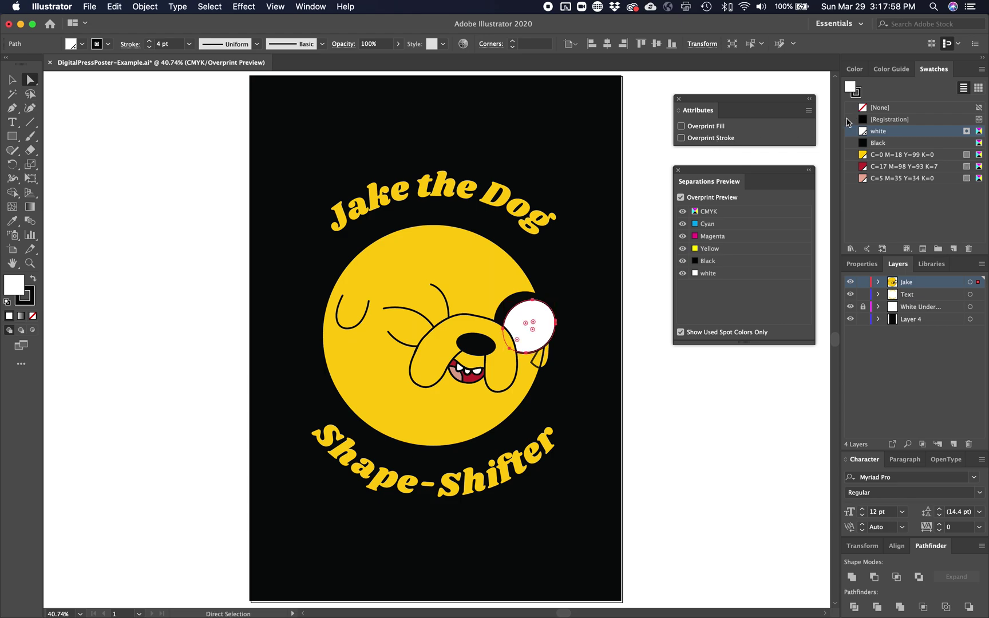
pyautogui.click(642, 351)
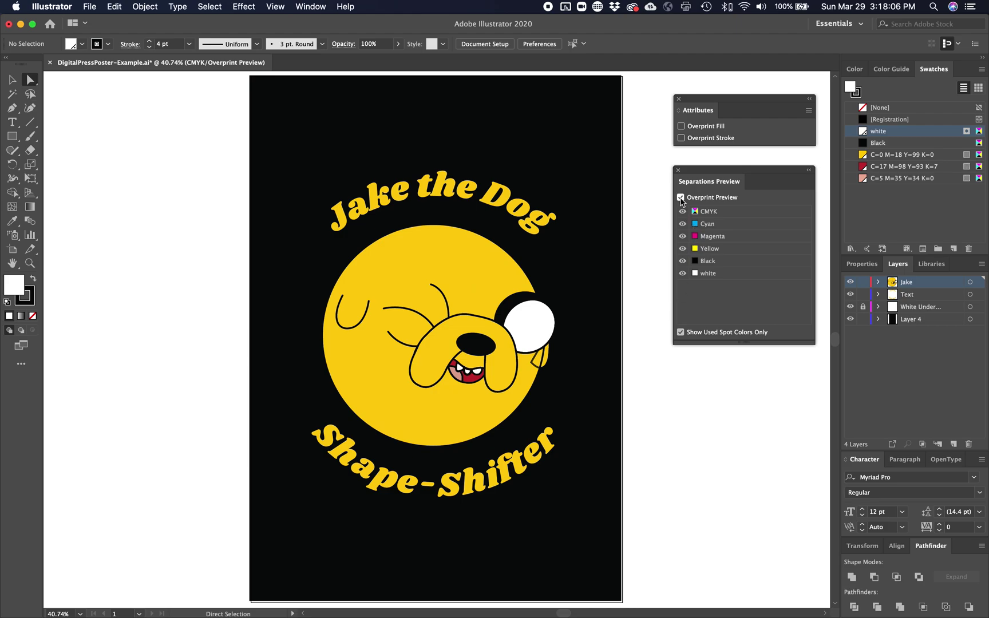
pyautogui.click(680, 197)
pyautogui.click(681, 197)
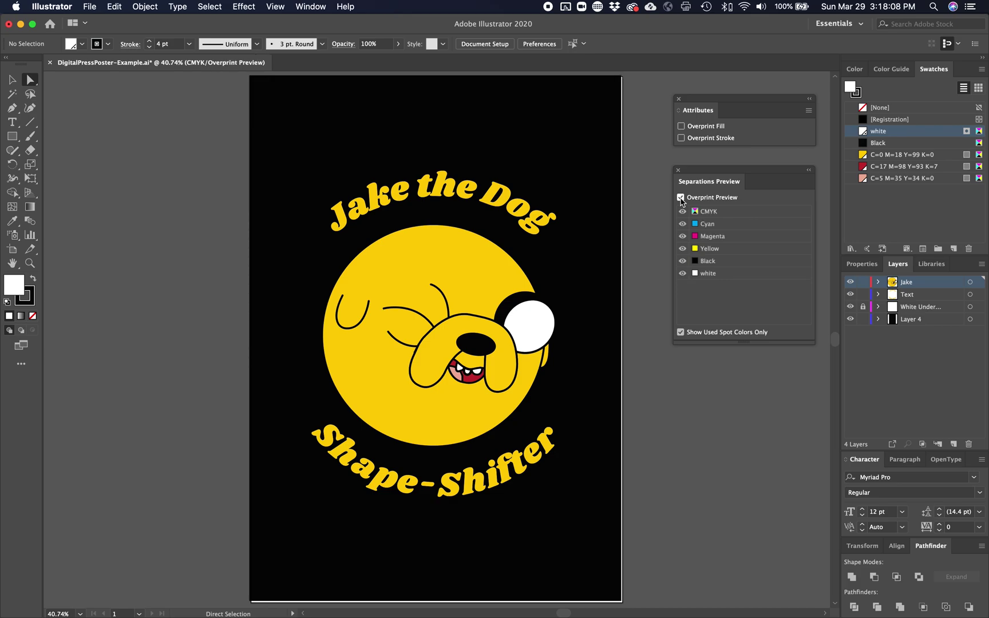
pyautogui.click(681, 198)
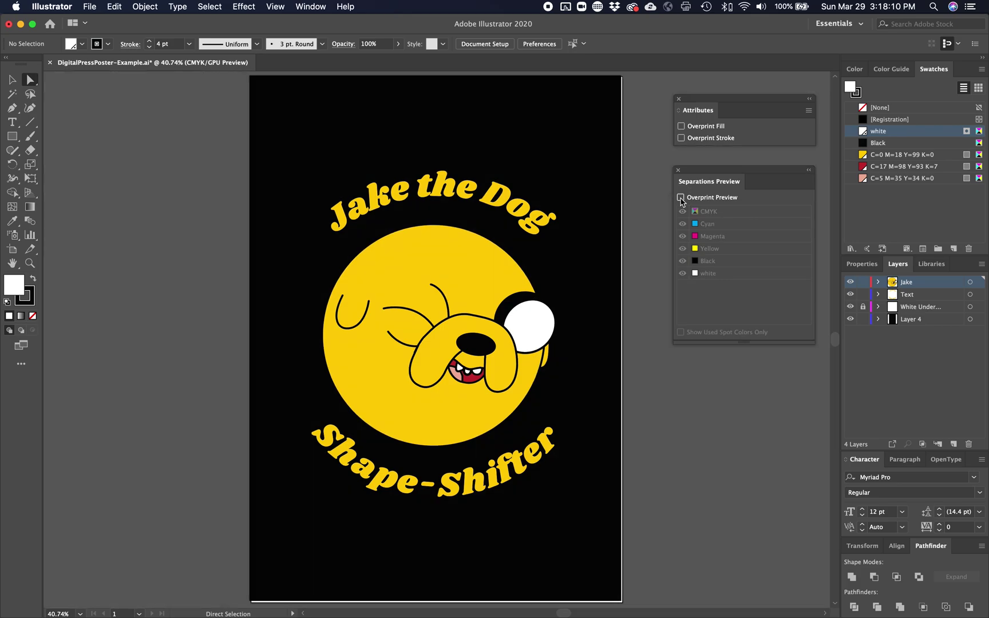
pyautogui.click(681, 198)
pyautogui.click(681, 198)
pyautogui.click(681, 197)
pyautogui.click(681, 197)
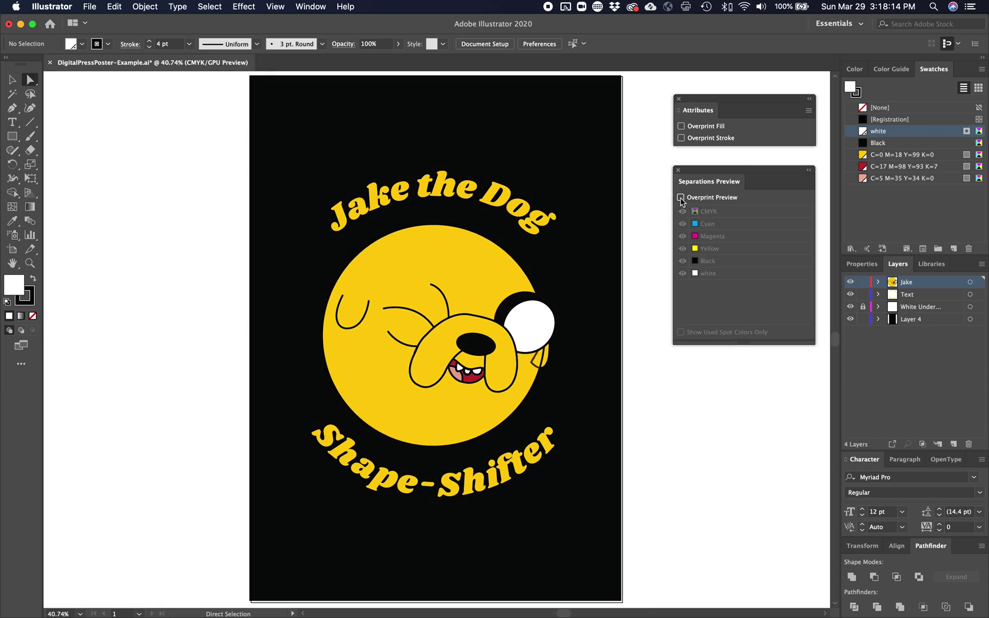
pyautogui.click(681, 198)
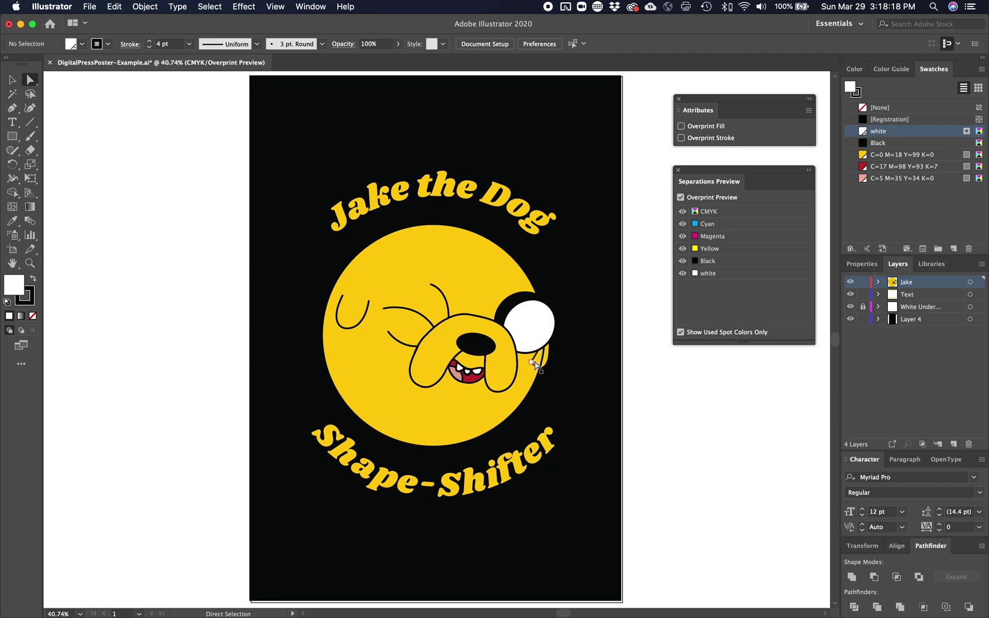
# Zoom into Jake's snout and ear and direct-select the ellipse path beside the ear.
pyautogui.press('z')
pyautogui.moveTo(478, 382); pyautogui.dragTo(581, 338)
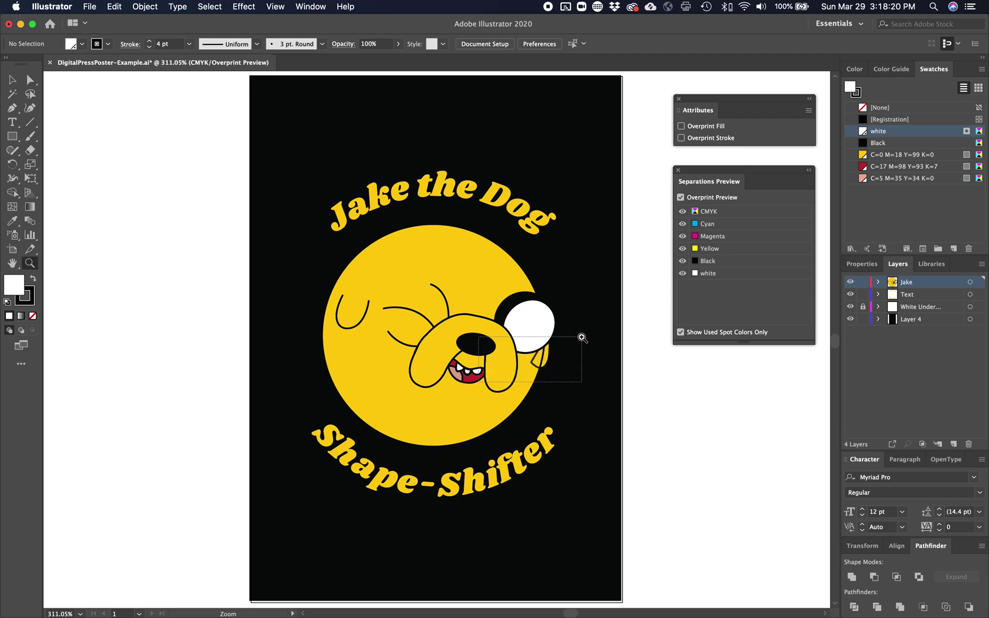
pyautogui.press('v')
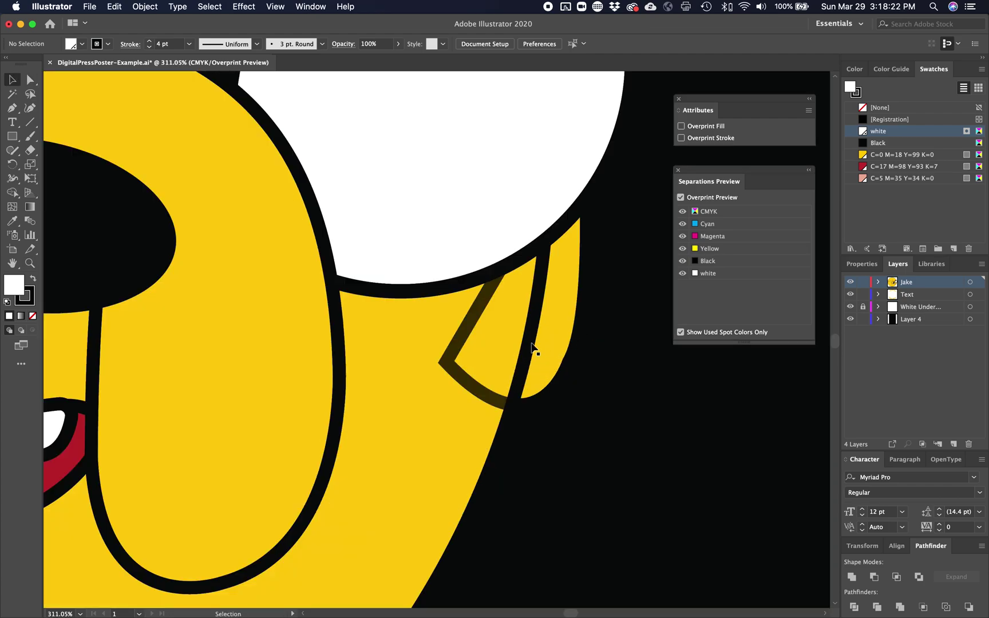
pyautogui.click(559, 336)
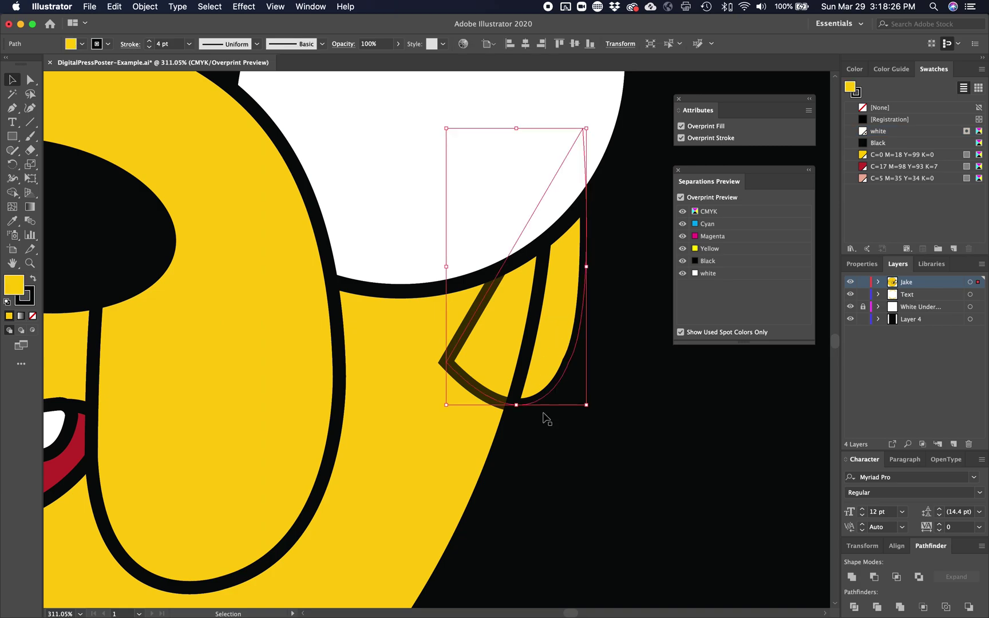
pyautogui.press('a')
pyautogui.click(432, 458)
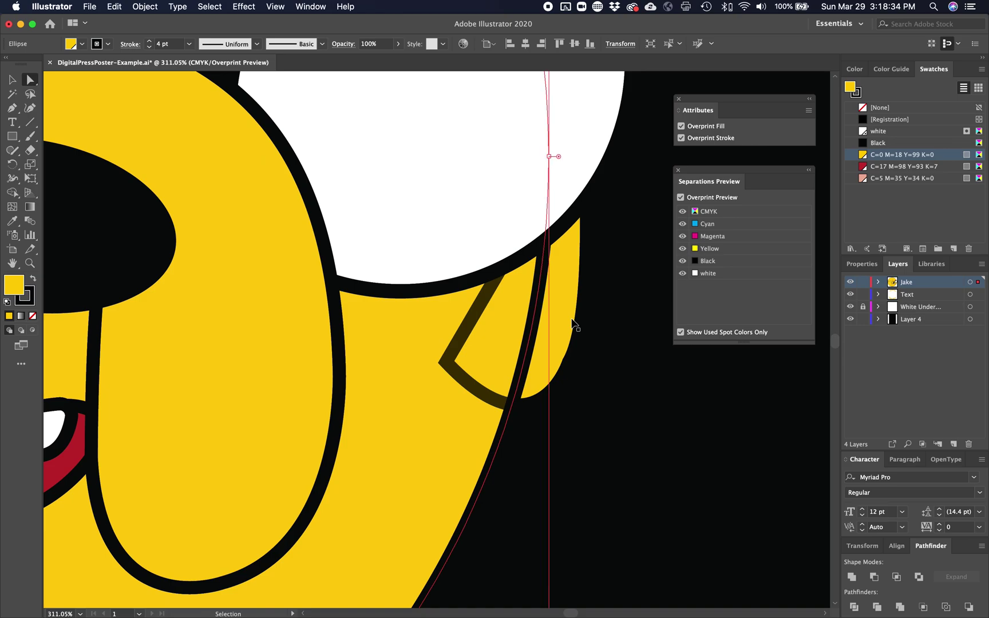
# Fill the ellipse with the white spot colour and turn off its fill and stroke overprint.
pyautogui.click(874, 136)
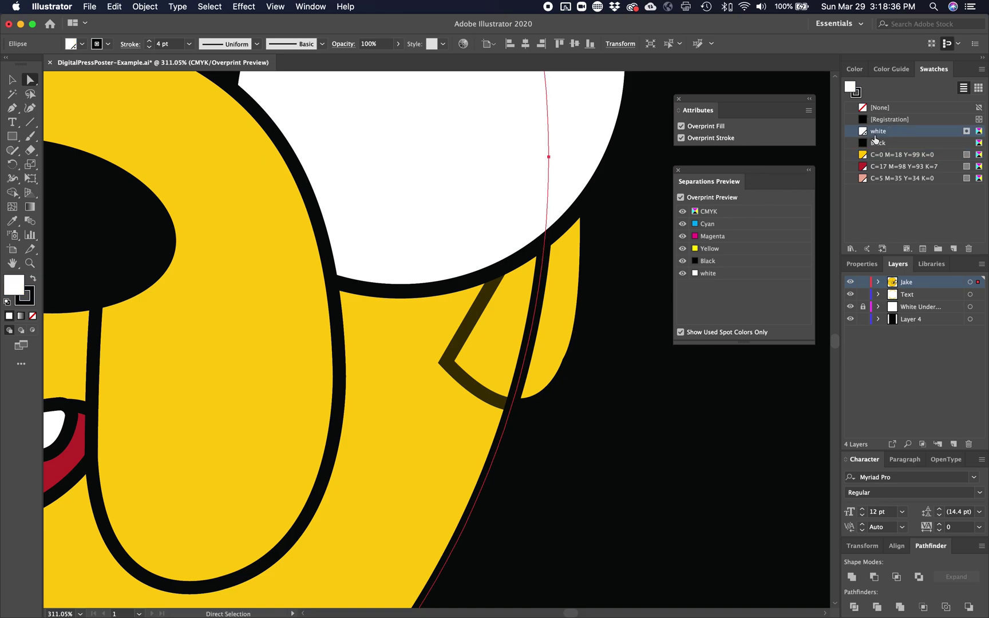
pyautogui.click(702, 125)
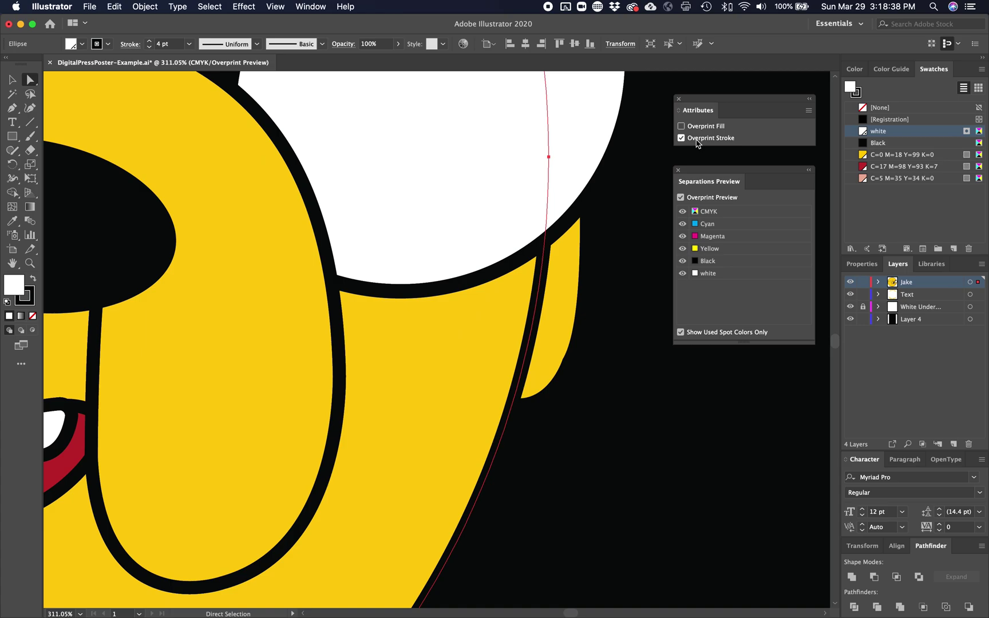
pyautogui.click(697, 143)
pyautogui.press('v')
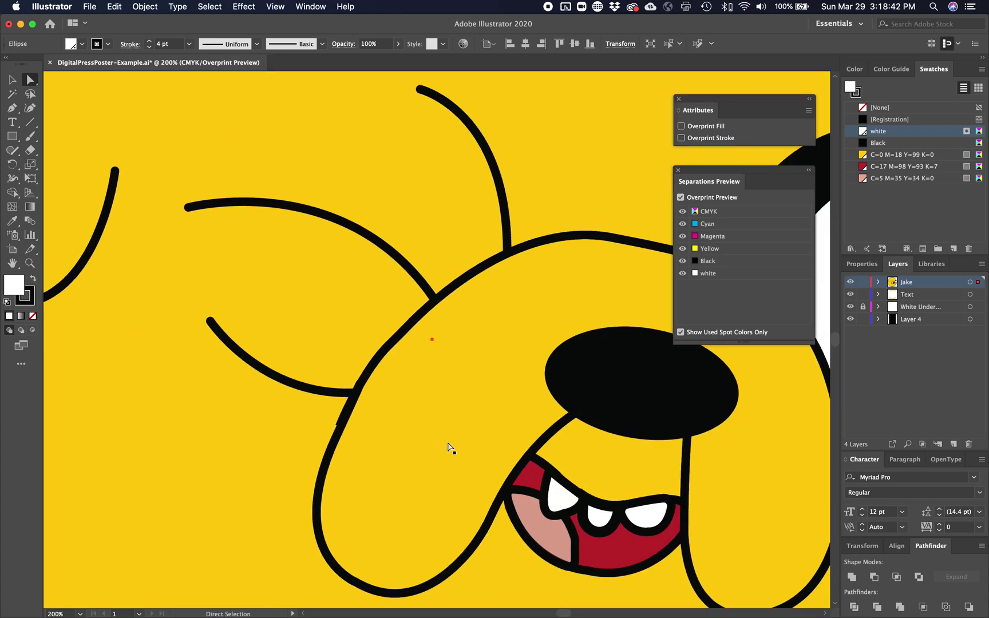
# Bring Jake's mouth into view and flip Overprint Preview off and on to compare.
pyautogui.scroll(-5, 448, 445)
pyautogui.hscroll(5, 448, 446)
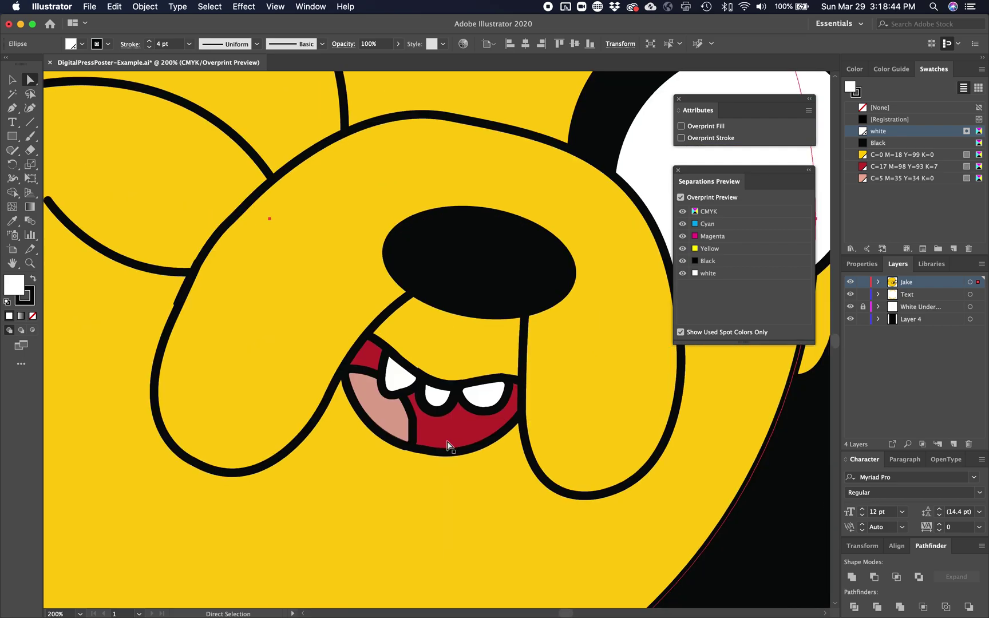
pyautogui.click(680, 198)
pyautogui.click(680, 198)
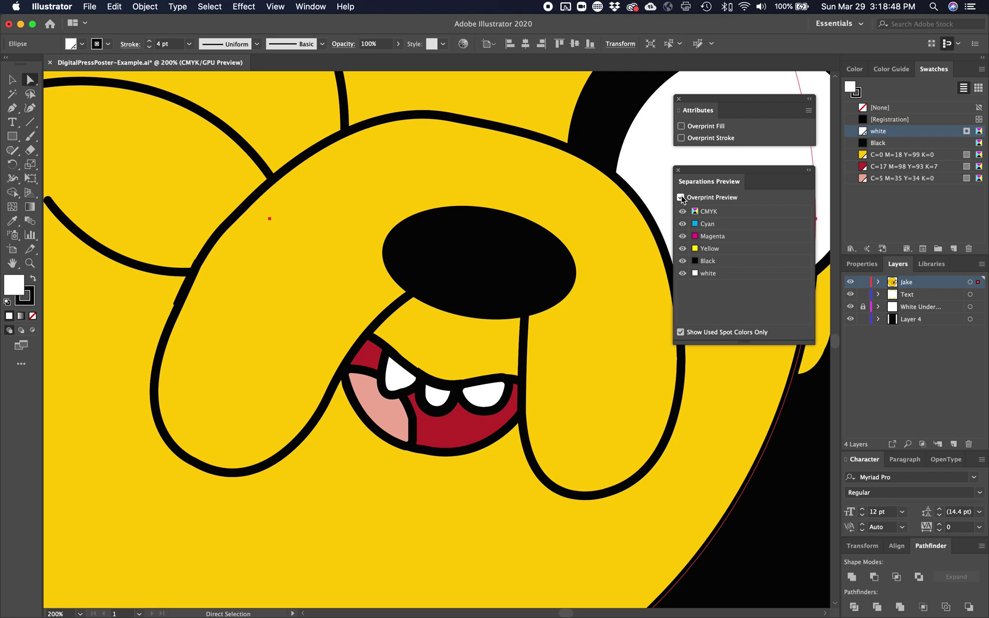
pyautogui.click(681, 198)
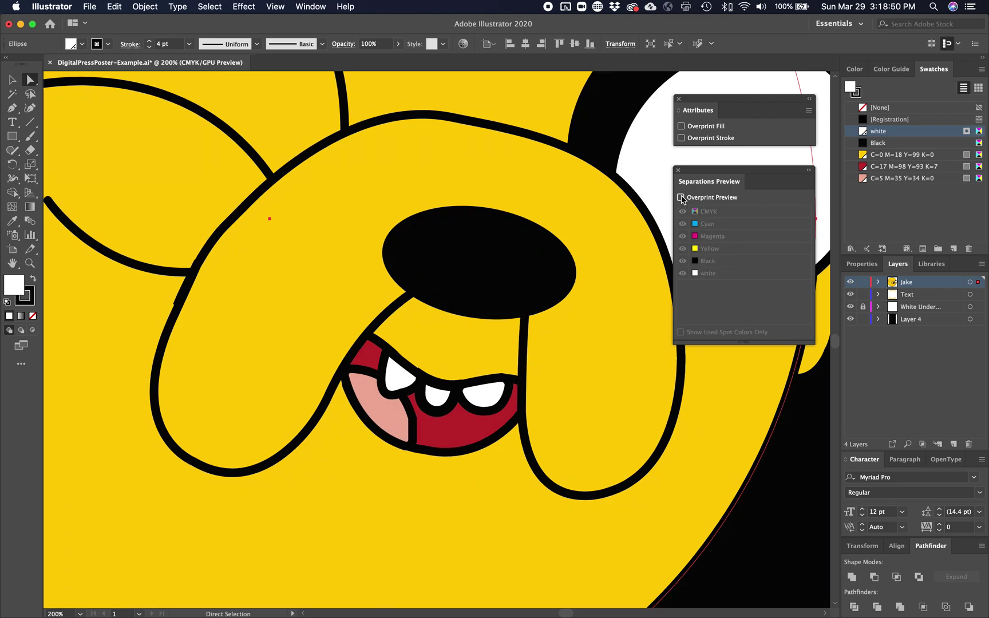
pyautogui.click(681, 197)
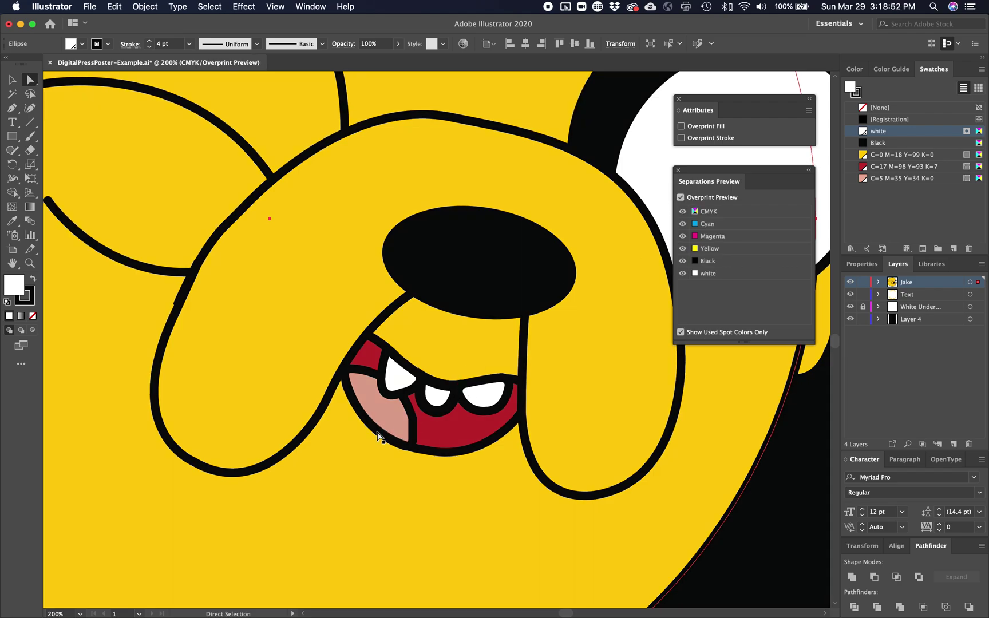
# Give the pink tongue path a white spot fill with Overprint Fill unchecked, then fit the poster.
pyautogui.click(389, 412)
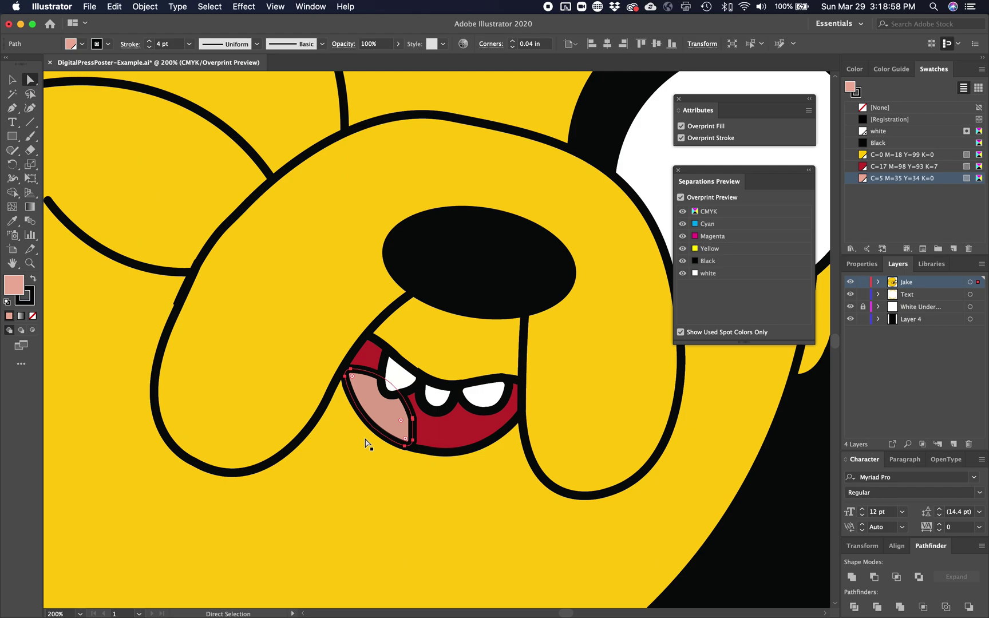
pyautogui.click(880, 133)
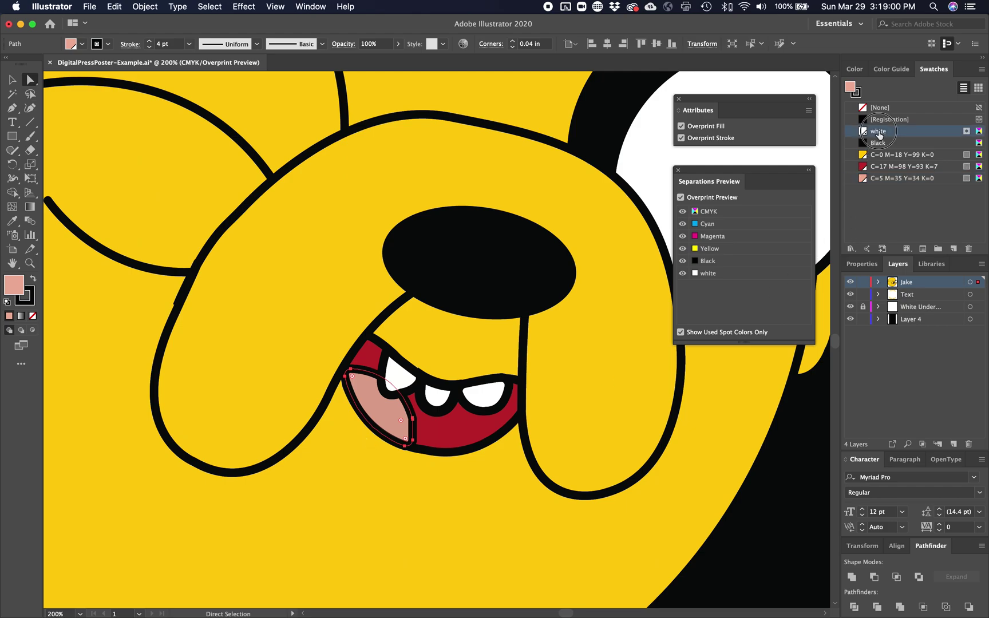
pyautogui.click(704, 126)
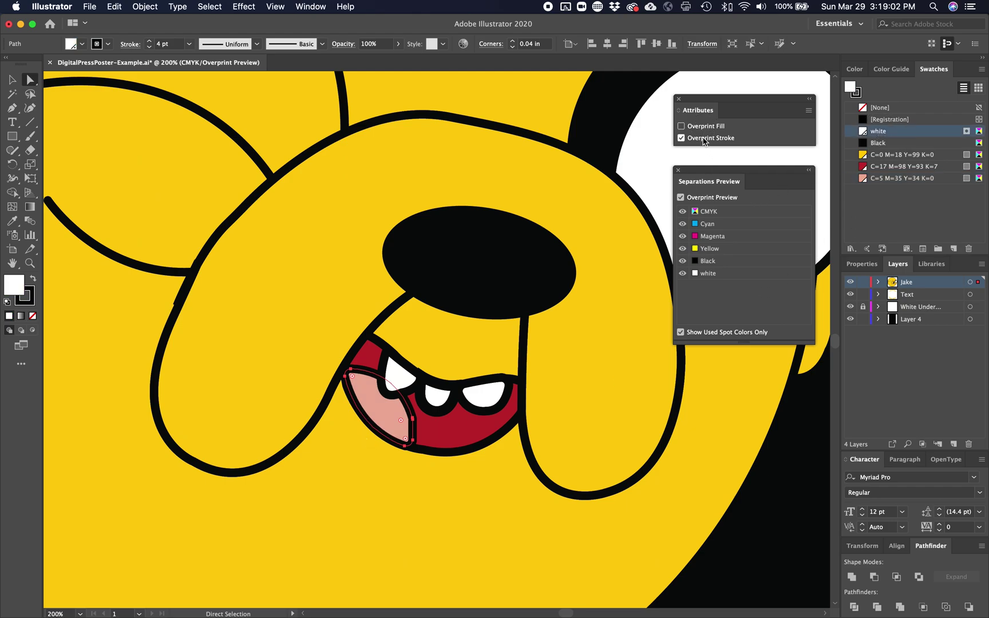
pyautogui.click(680, 197)
pyautogui.click(680, 197)
pyautogui.click(681, 197)
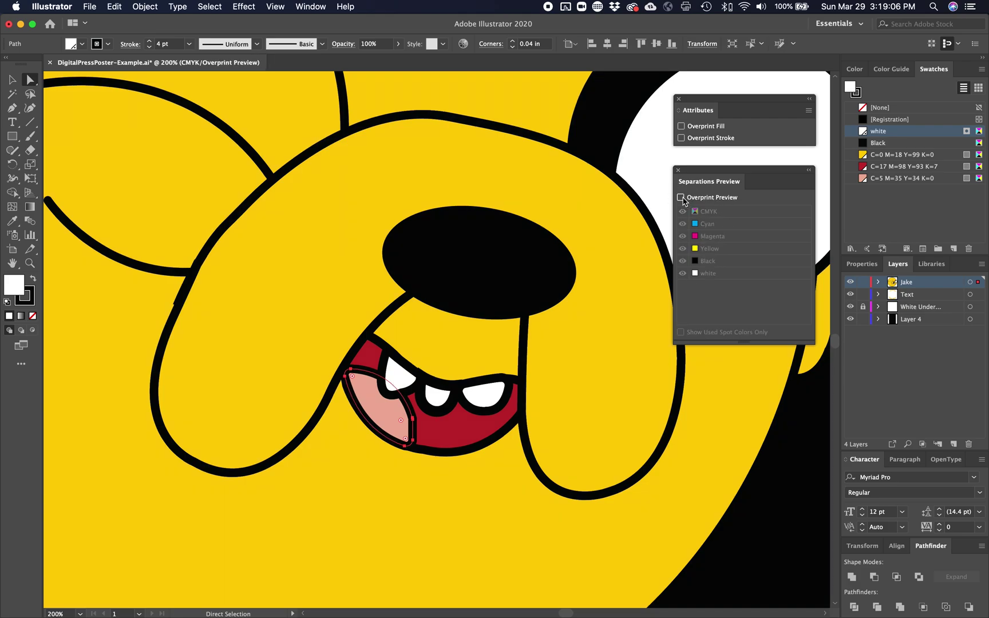
pyautogui.press('super+0')
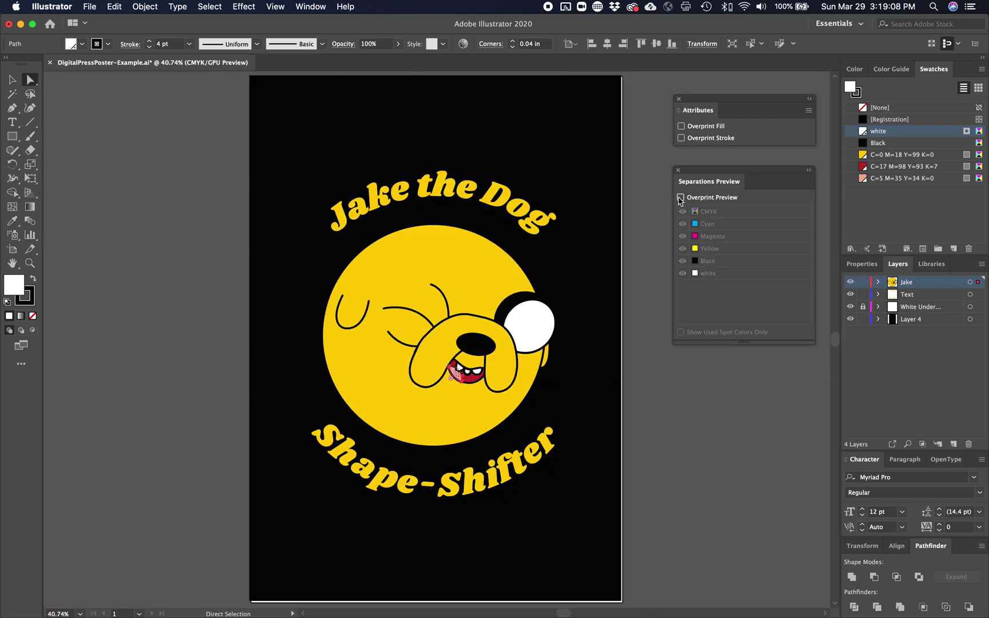
# Delete the black background rectangle and the emptied Layer 4, leaving three layers.
pyautogui.click(680, 198)
pyautogui.click(680, 197)
pyautogui.click(561, 342)
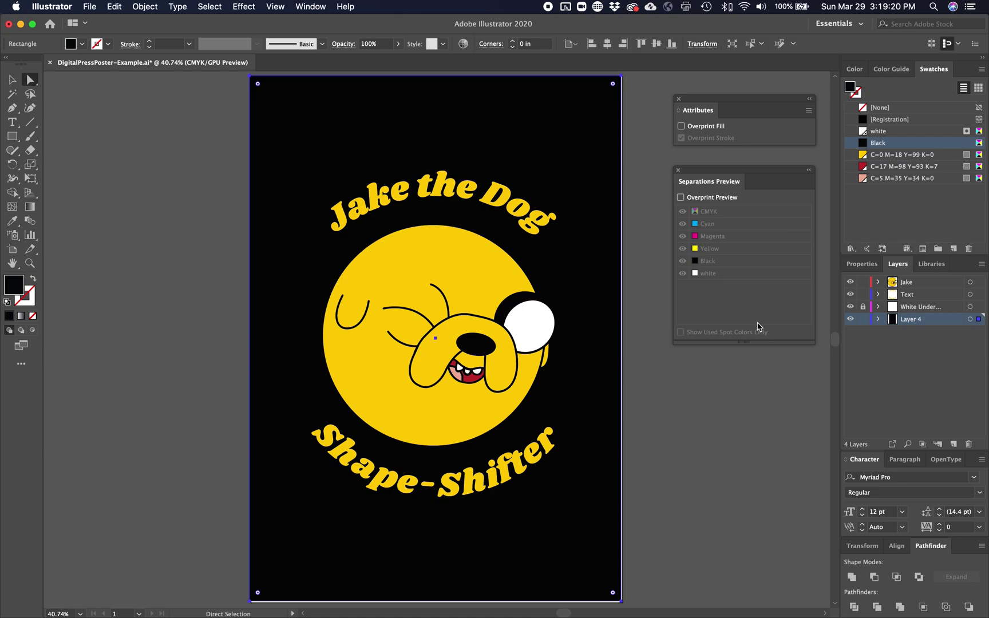
pyautogui.press('Delete')
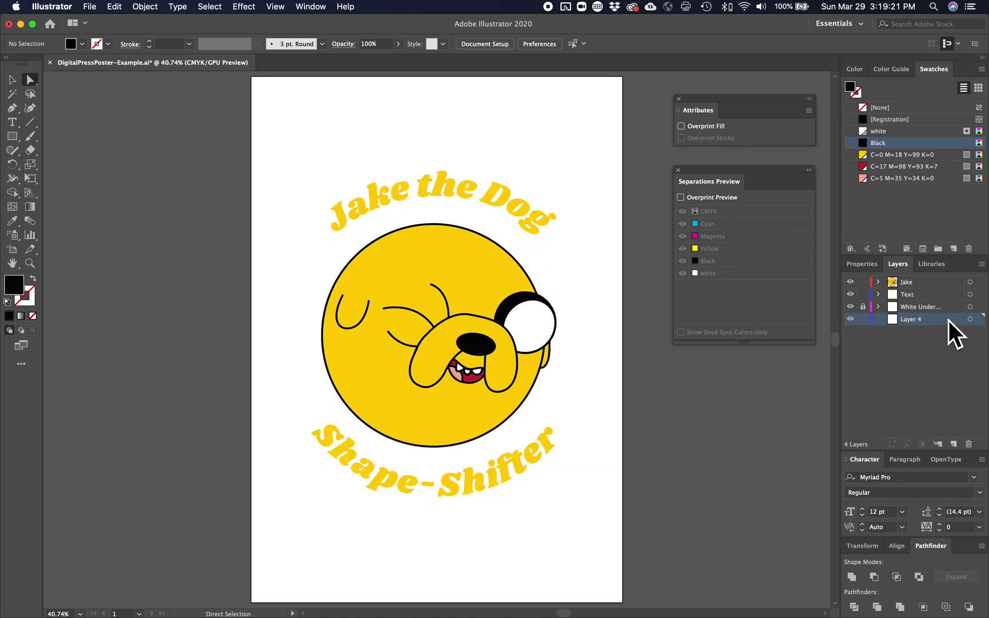
pyautogui.click(968, 444)
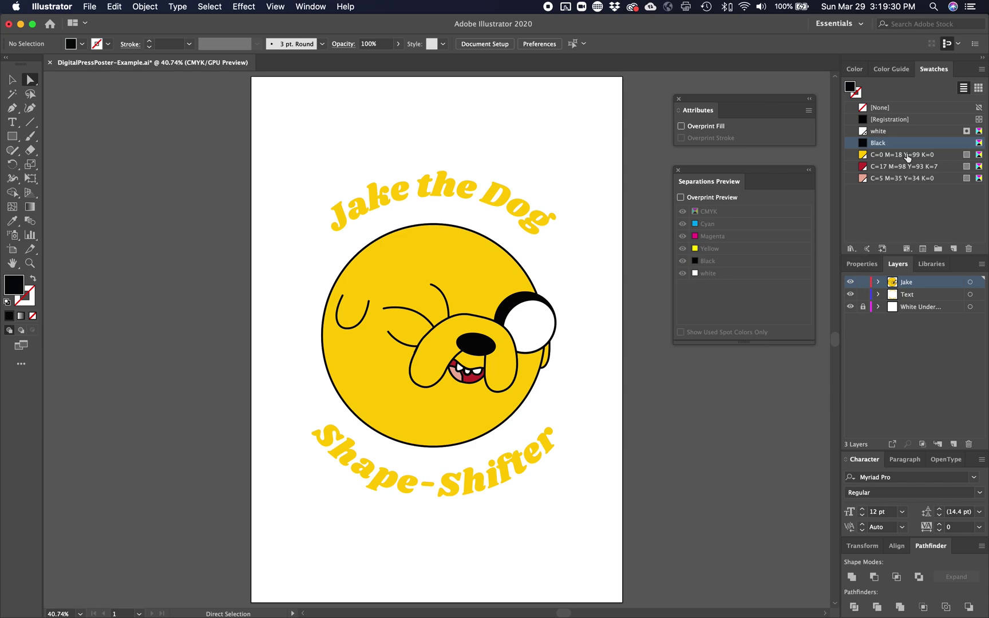
# Set the white spot swatch to 100% magenta in Swatch Options, then open the File menu.
pyautogui.doubleClick(900, 132)
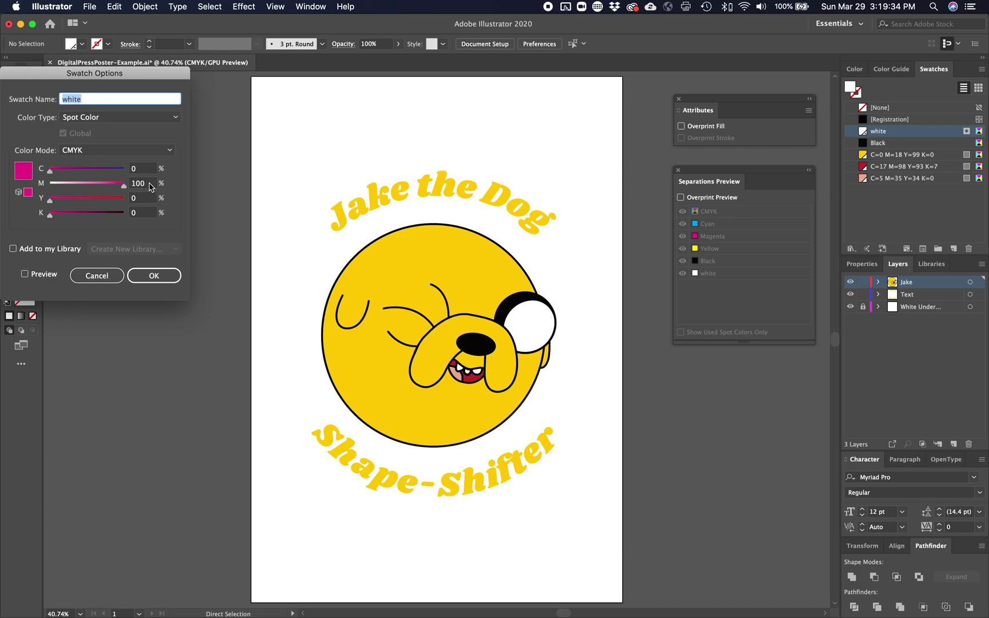
pyautogui.click(153, 275)
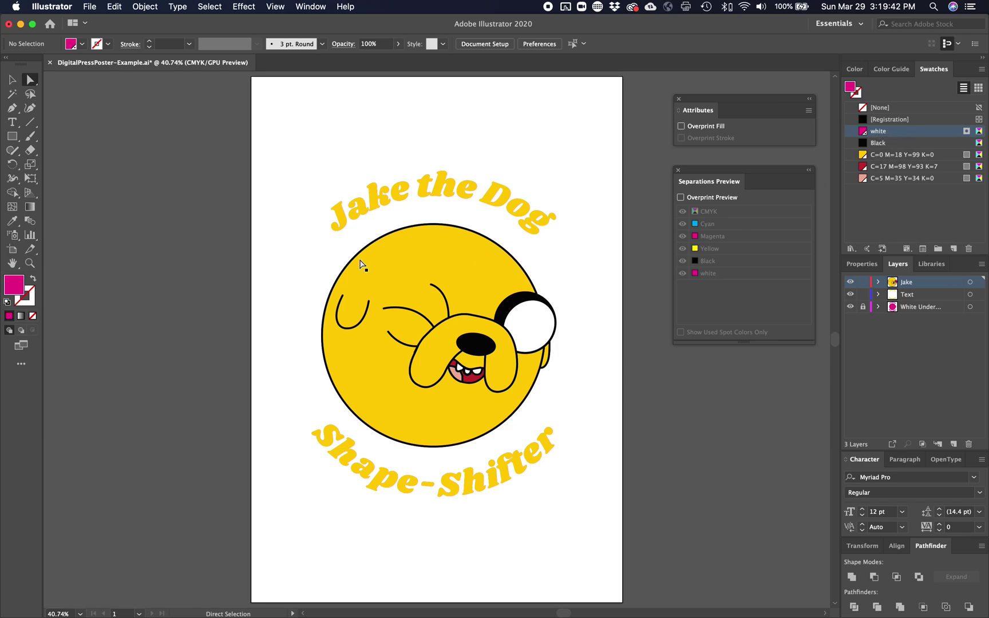
pyautogui.click(93, 7)
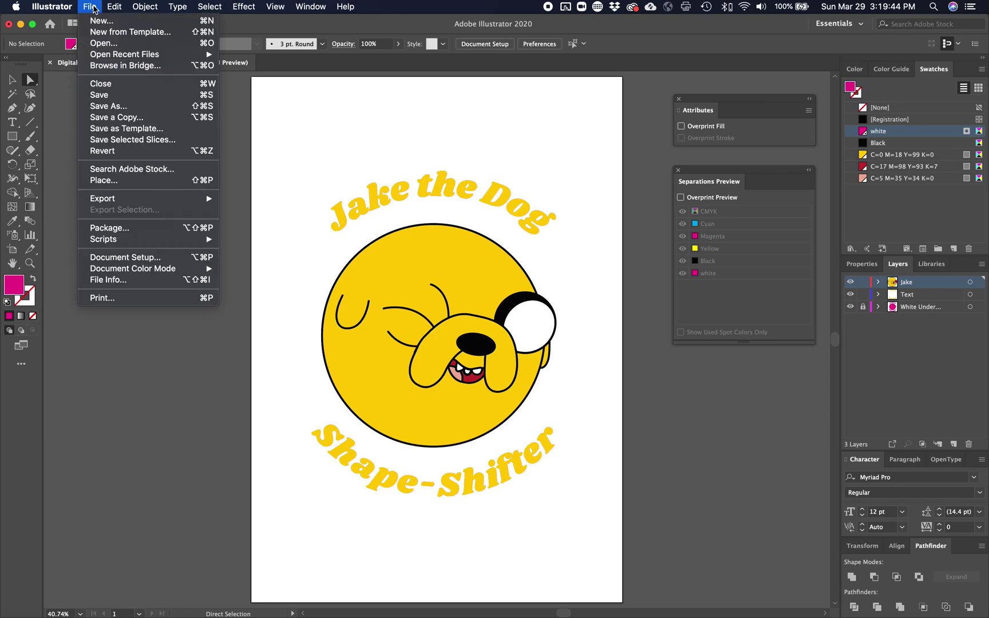